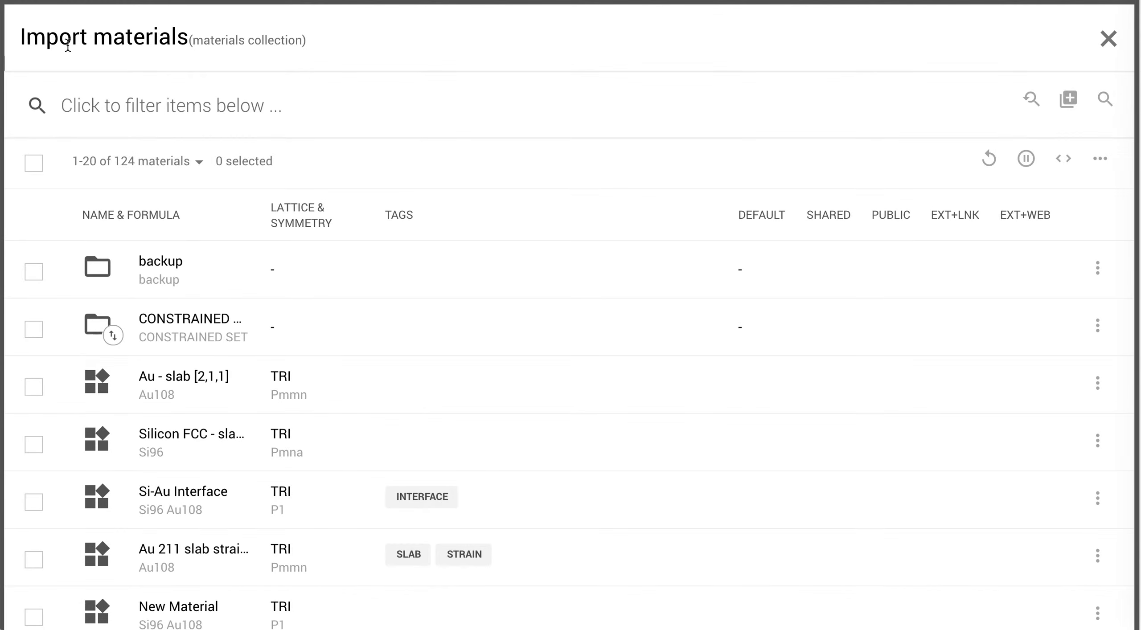
Filter the materials collection by "Au" and import the FCC Au (Au1) material into the designer.
{"action": "type", "text": "Au"}
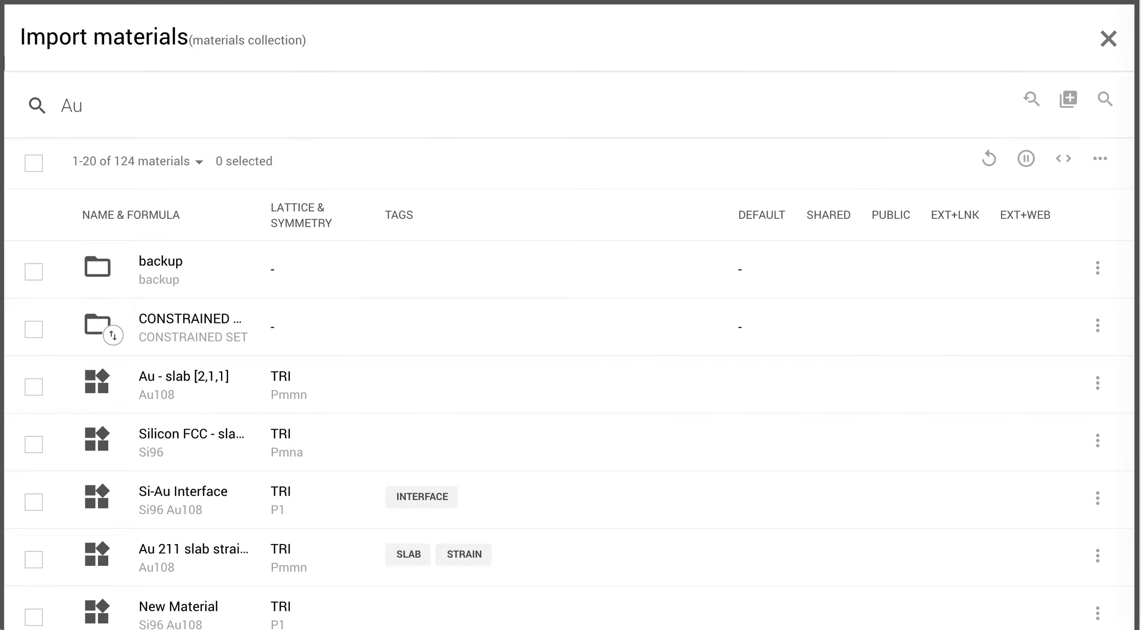
{"action": "key", "text": "Return"}
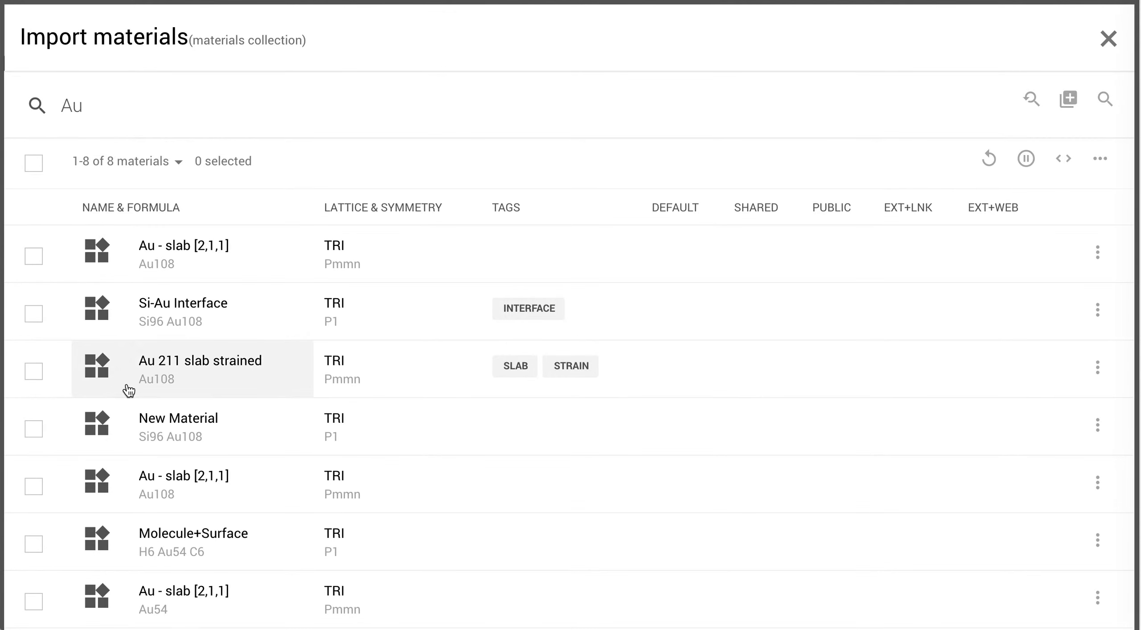
{"action": "scroll", "coordinate": [125, 400], "scroll_direction": "down", "scroll_amount": 1}
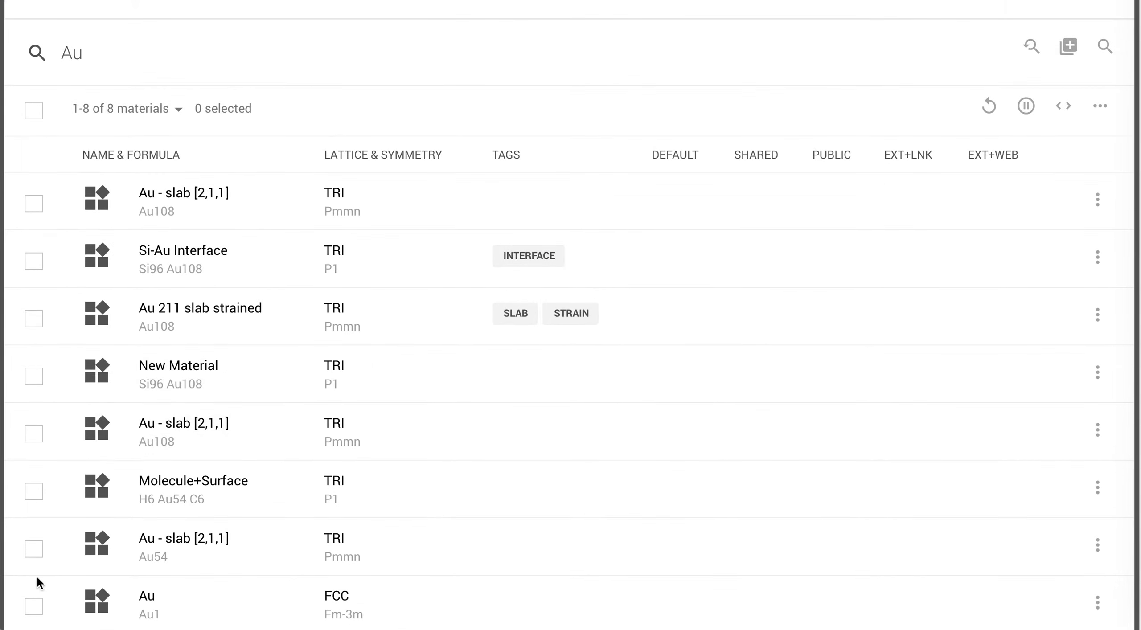
{"action": "left_click", "coordinate": [33, 607]}
{"action": "left_click", "coordinate": [1067, 46]}
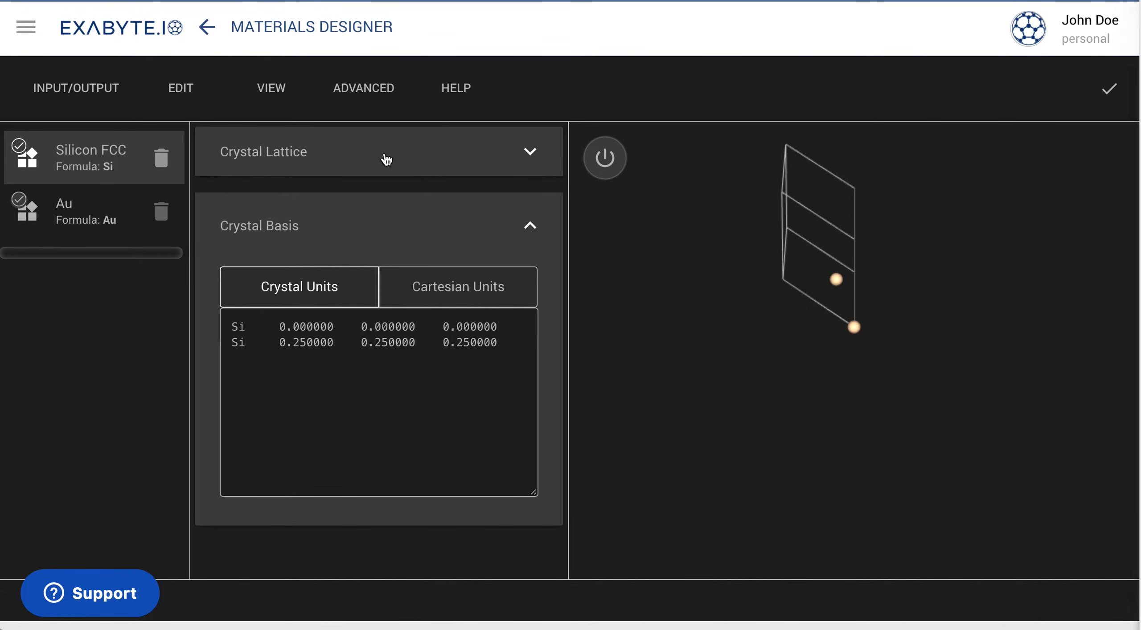
Start generating a surface/slab from Silicon FCC with Miller indices h 2, k 1 and l 1.
{"action": "left_click", "coordinate": [364, 95]}
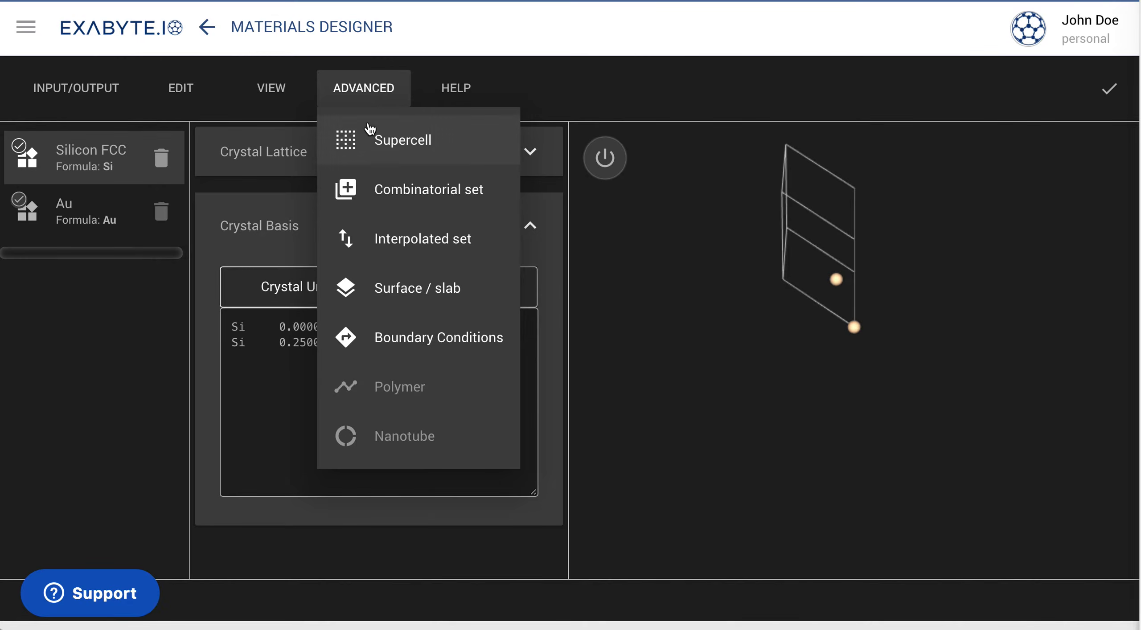
{"action": "left_click", "coordinate": [397, 287]}
{"action": "left_click_drag", "start_coordinate": [379, 228], "coordinate": [252, 218]}
{"action": "type", "text": "2"}
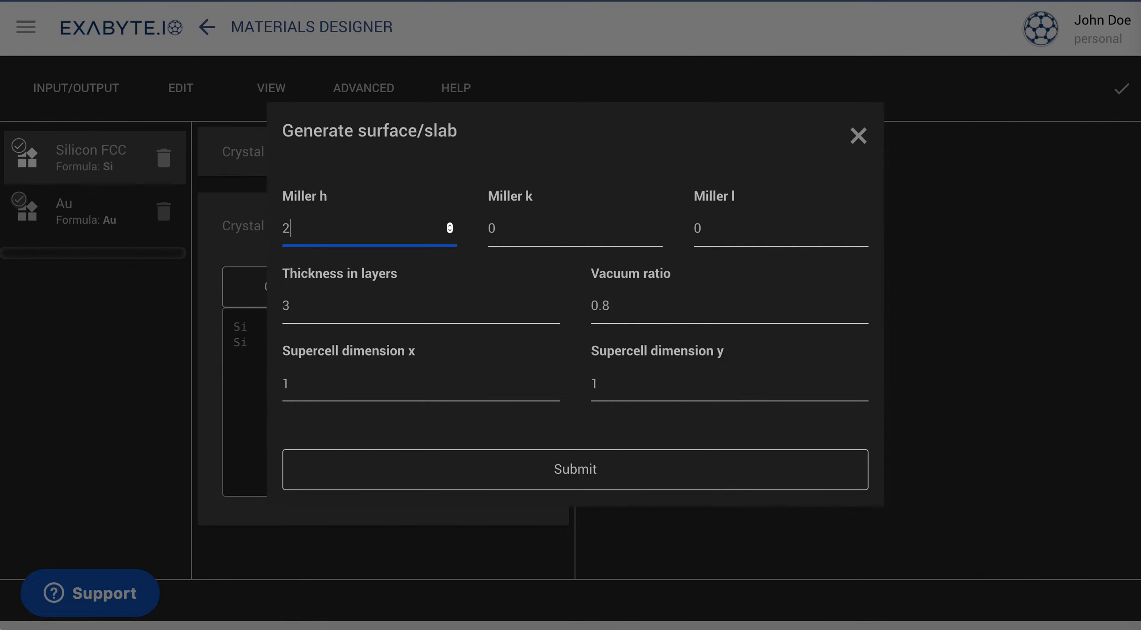
{"action": "double_click", "coordinate": [493, 227]}
{"action": "type", "text": "1"}
{"action": "double_click", "coordinate": [691, 228]}
{"action": "type", "text": "1"}
Set the silicon slab's thickness to 6 layers, vacuum ratio to 0.44 and supercell dimensions x and y to 2, and generate it.
{"action": "left_click_drag", "start_coordinate": [444, 302], "coordinate": [273, 290]}
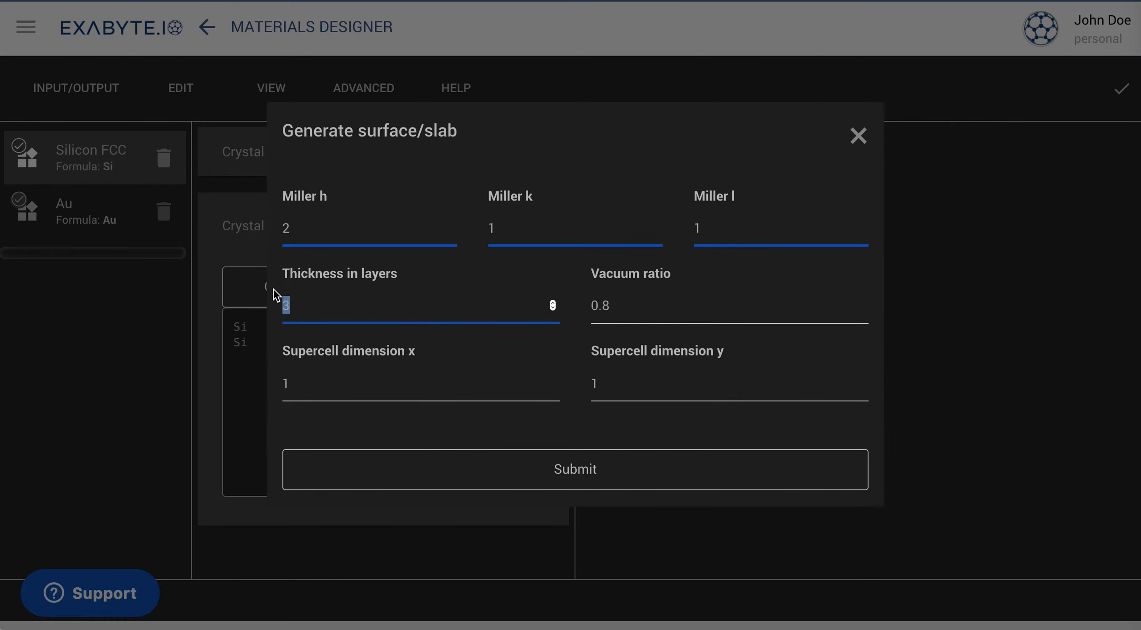
{"action": "type", "text": "6"}
{"action": "left_click", "coordinate": [631, 301]}
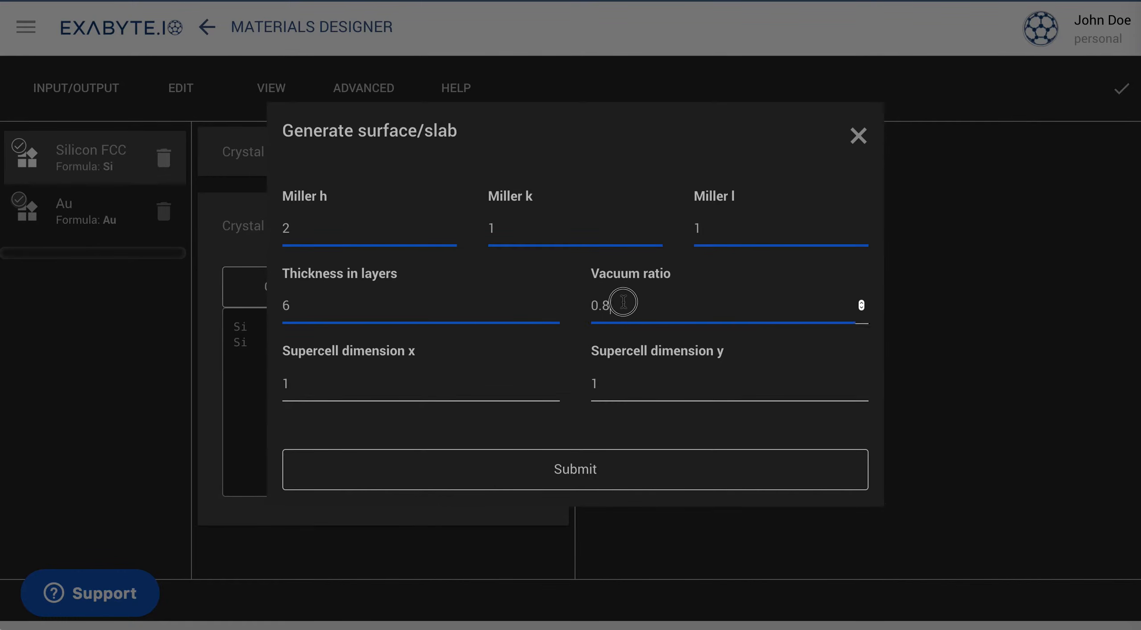
{"action": "key", "text": "BackSpace"}
{"action": "type", "text": "44"}
{"action": "left_click_drag", "start_coordinate": [341, 388], "coordinate": [267, 388]}
{"action": "type", "text": "2"}
{"action": "left_click_drag", "start_coordinate": [641, 380], "coordinate": [557, 378]}
{"action": "type", "text": "2"}
{"action": "left_click", "coordinate": [544, 484]}
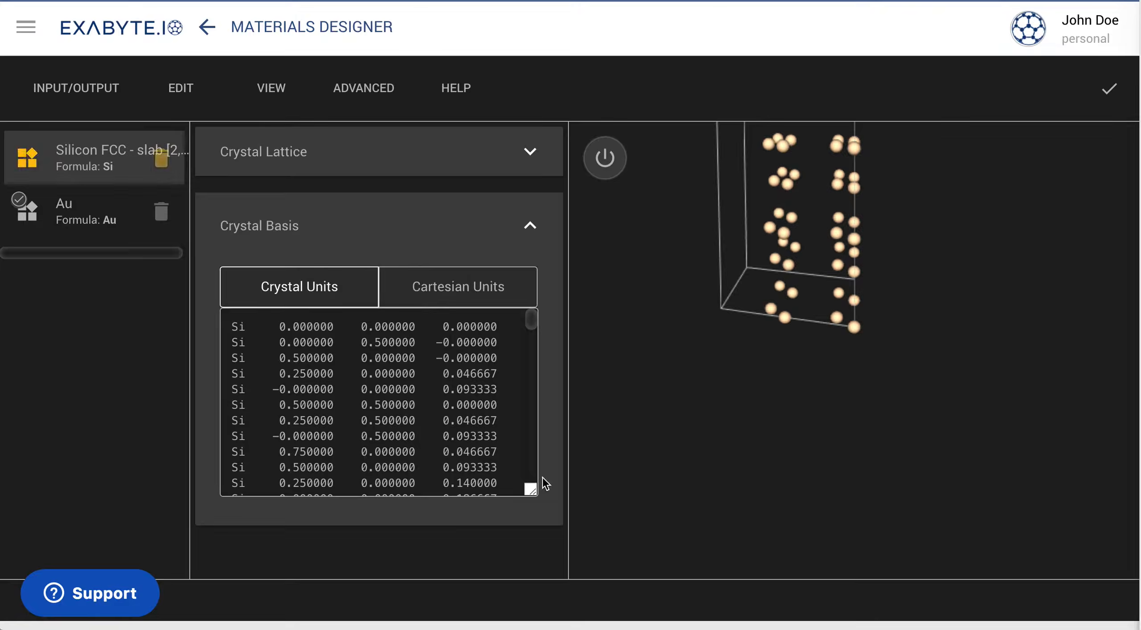
Generate a surface/slab from the Au material with supercell dimensions x and y set to 3.
{"action": "left_click", "coordinate": [129, 227]}
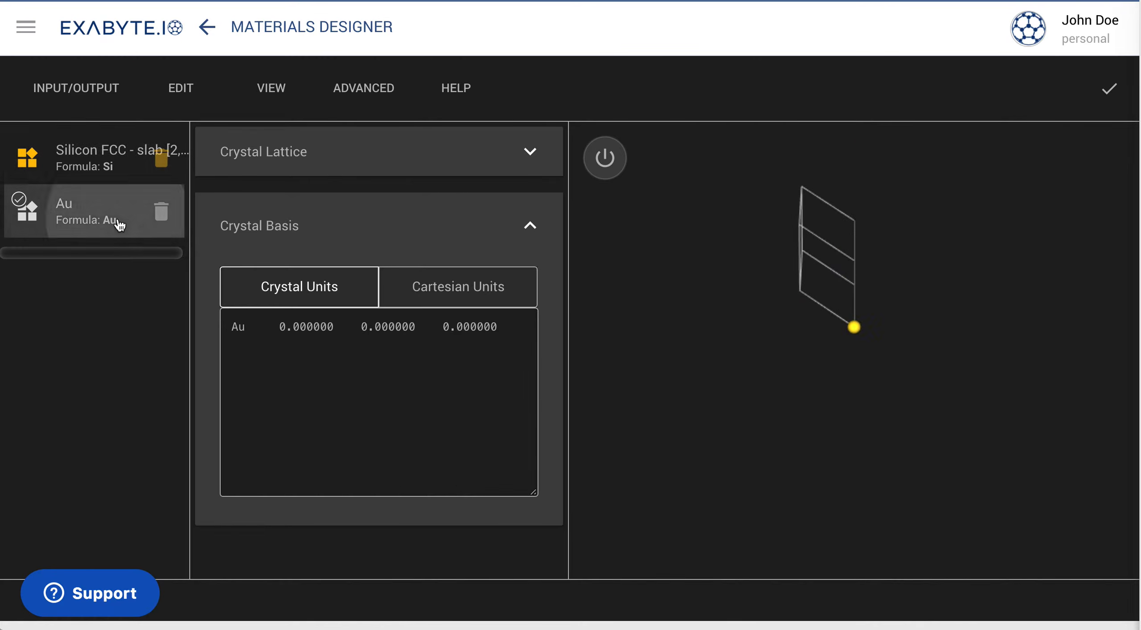
{"action": "left_click", "coordinate": [353, 100]}
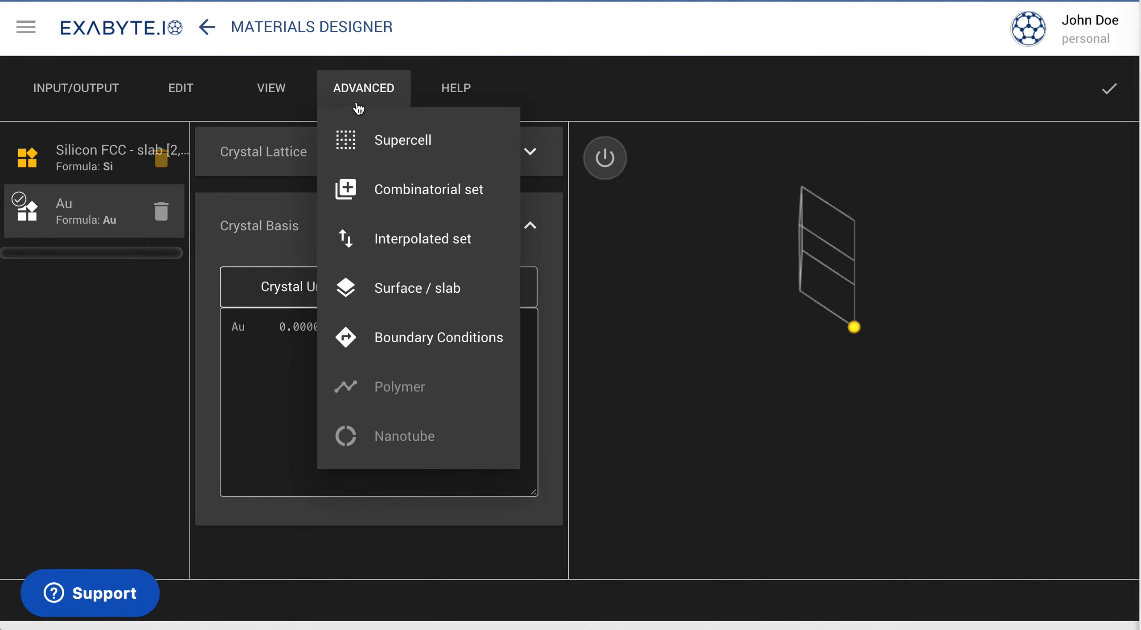
{"action": "left_click", "coordinate": [375, 288]}
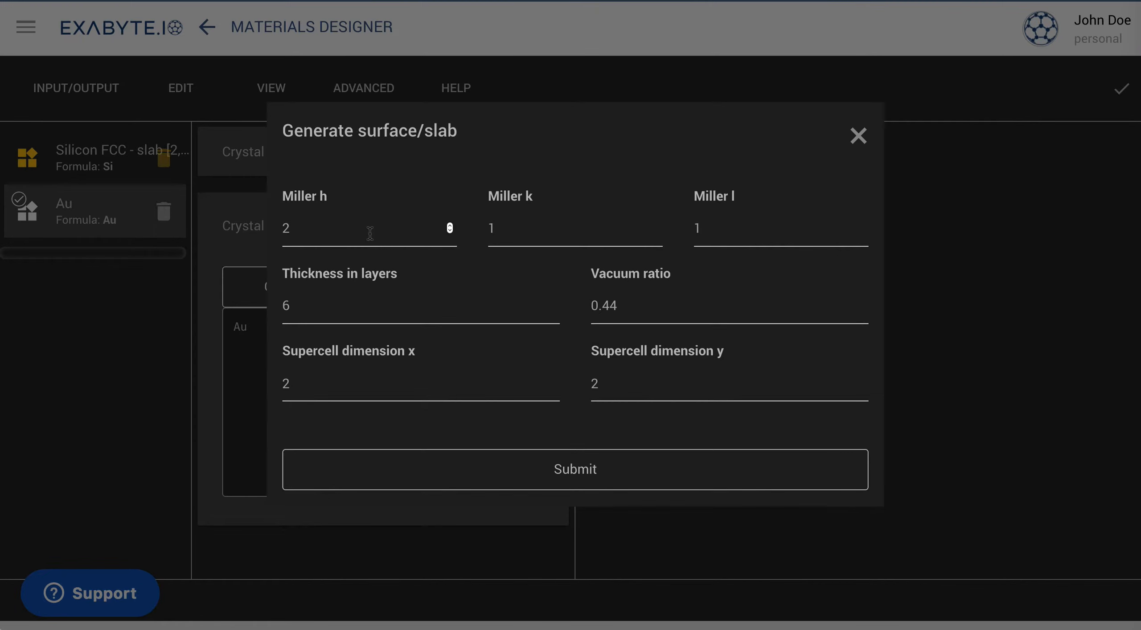
{"action": "double_click", "coordinate": [285, 387]}
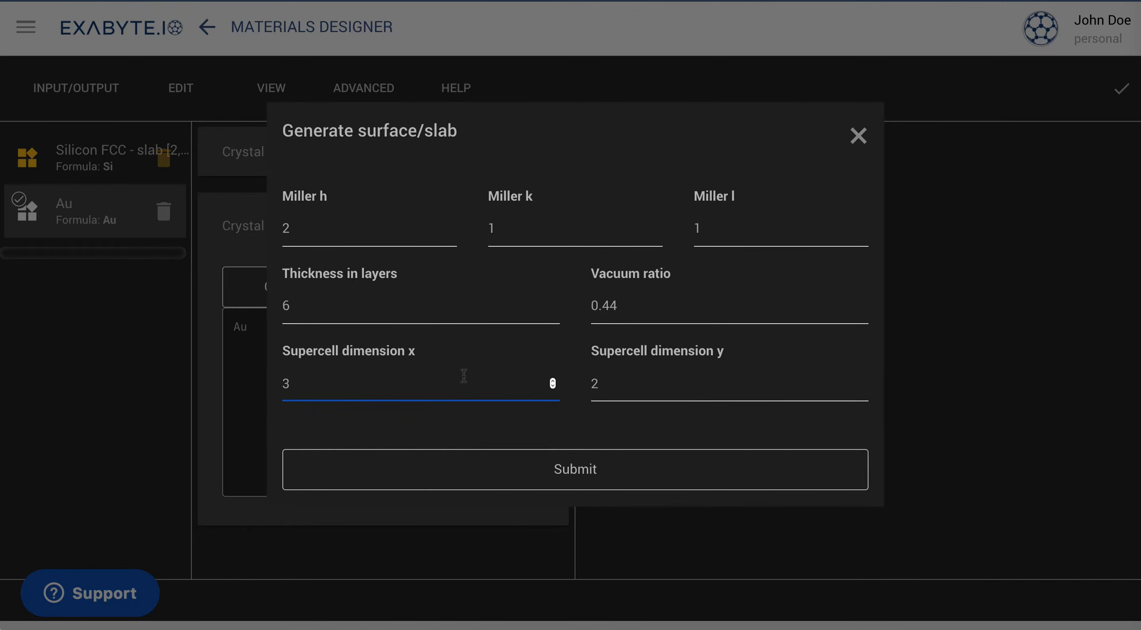
{"action": "left_click", "coordinate": [654, 383]}
{"action": "double_click", "coordinate": [594, 384]}
{"action": "type", "text": "3"}
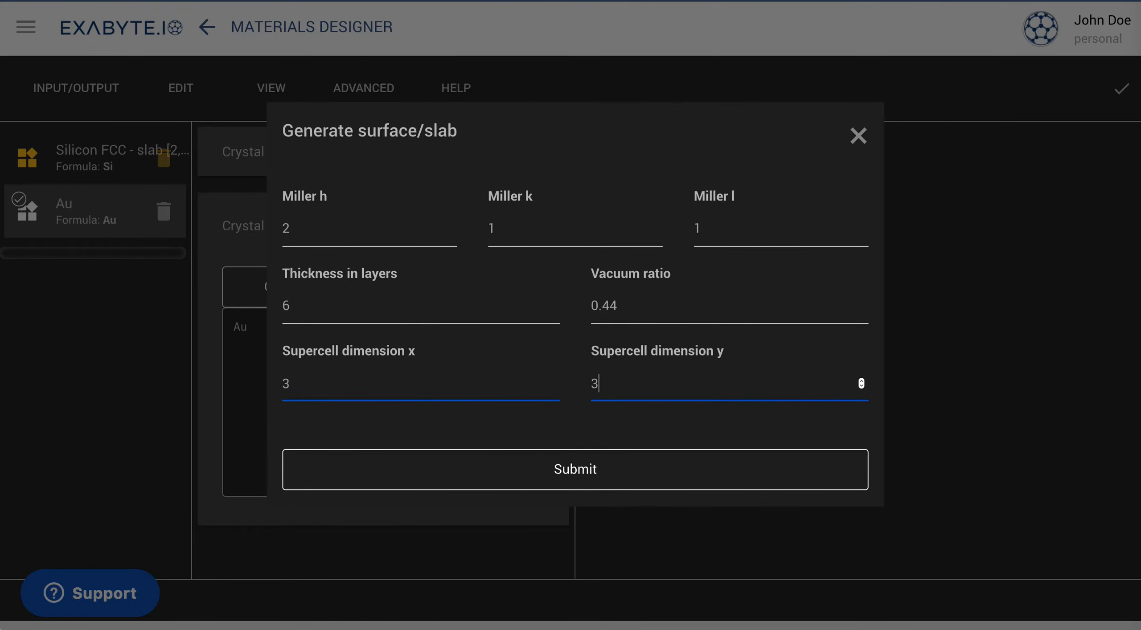
{"action": "left_click", "coordinate": [567, 470]}
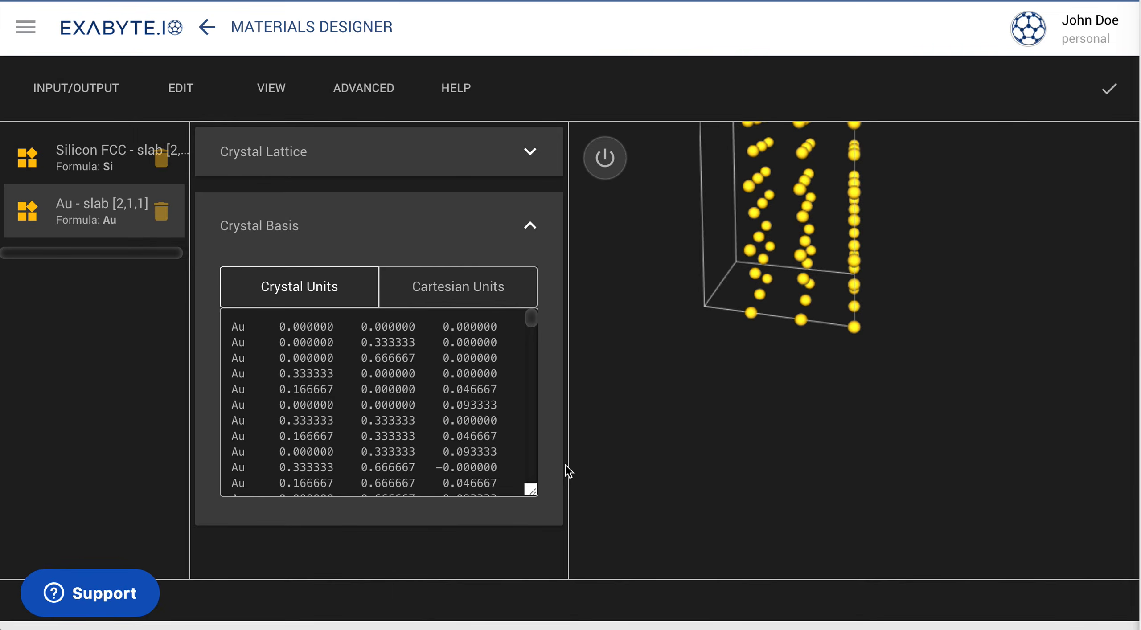
Set the Au slab's lattice 'a' to 13.390 and lattice 'b' to 7.70 angstrom, and apply the edits.
{"action": "left_click", "coordinate": [341, 174]}
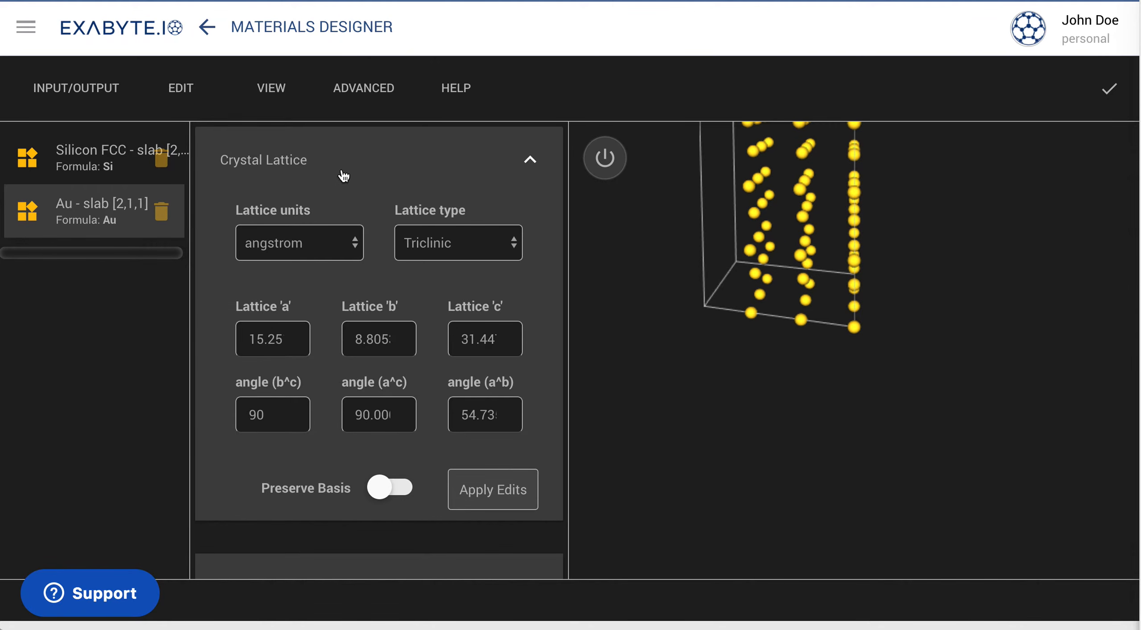
{"action": "double_click", "coordinate": [272, 335]}
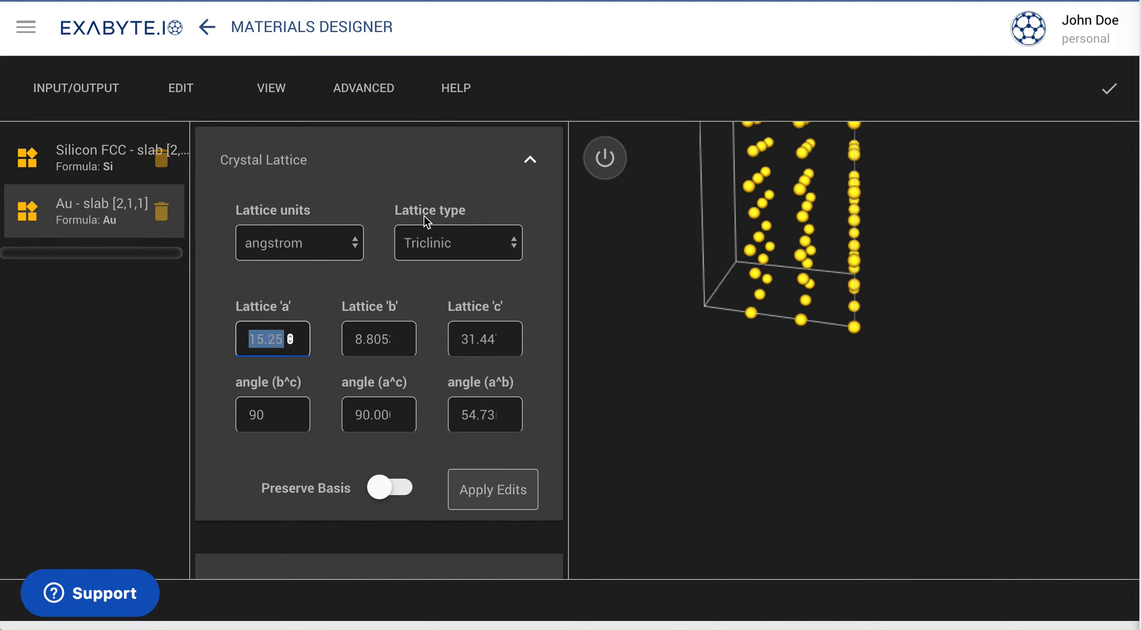
{"action": "key", "text": "BackSpace"}
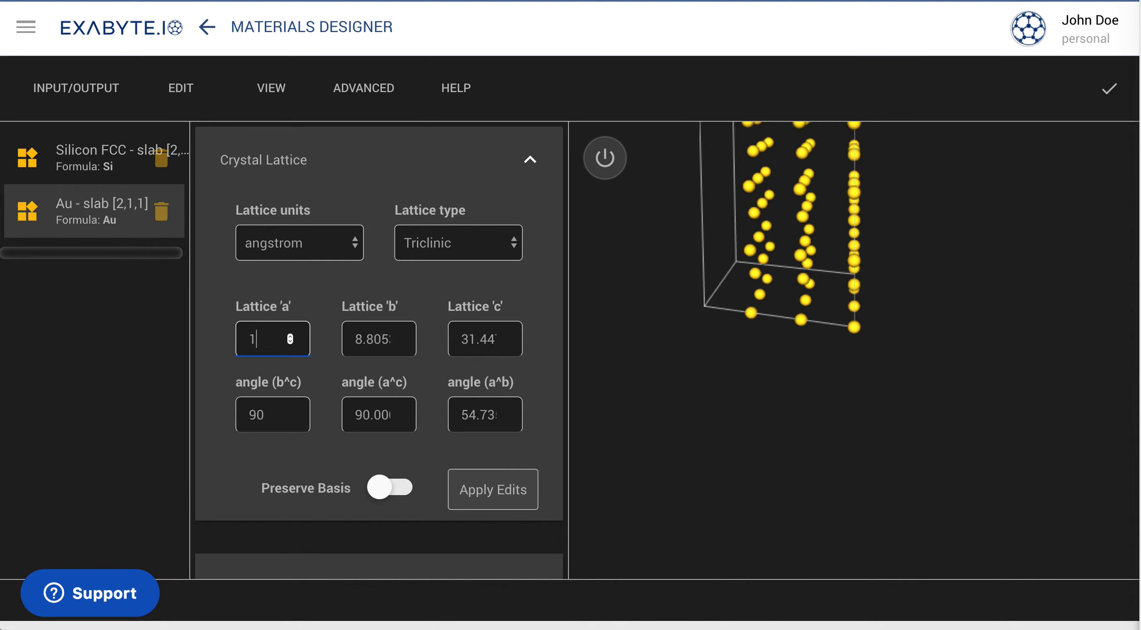
{"action": "type", "text": "13.390"}
{"action": "double_click", "coordinate": [379, 327]}
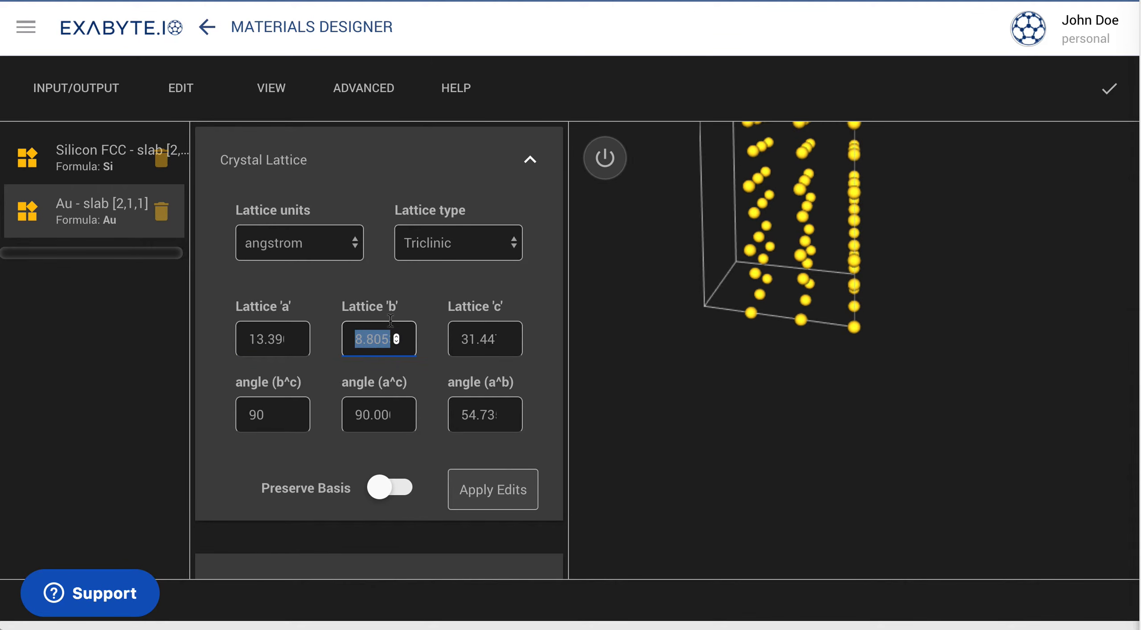
{"action": "type", "text": "7.70"}
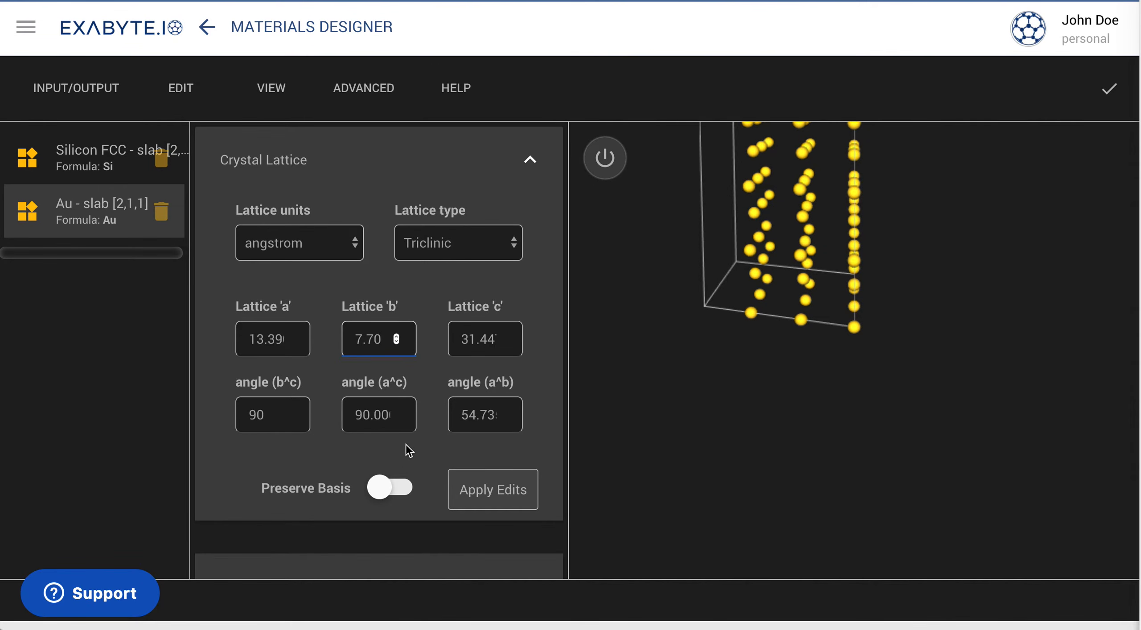
{"action": "left_click", "coordinate": [461, 493]}
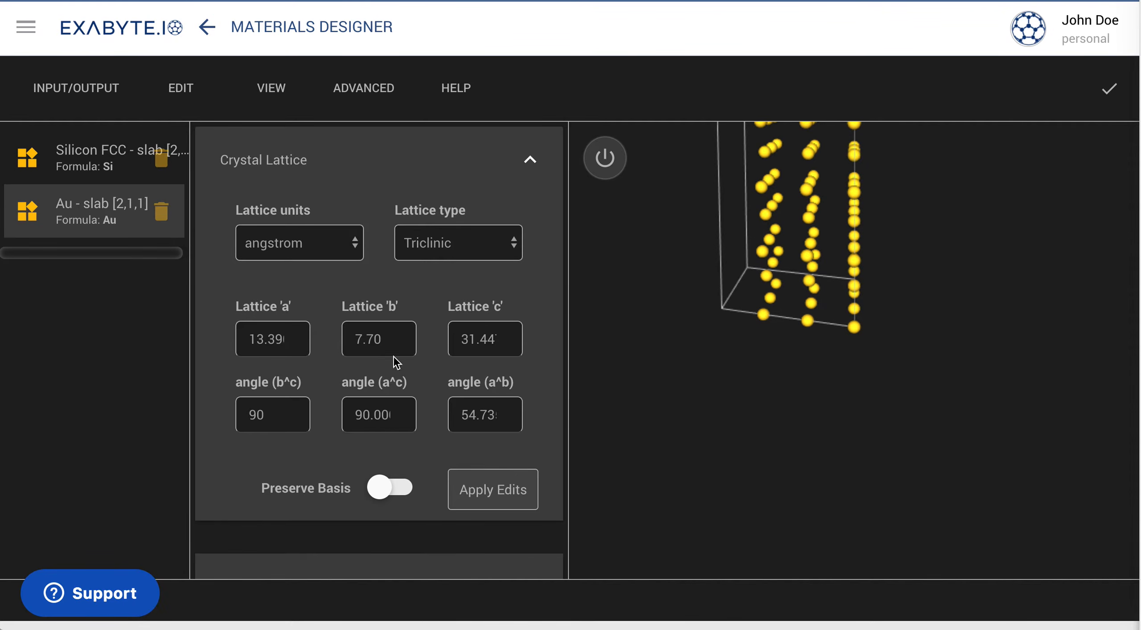
In the Multi-Material 3D Editor, raise the whole Au - slab [2,1,1] group above the silicon atoms to a z position of about 23.3.
{"action": "left_click", "coordinate": [267, 108]}
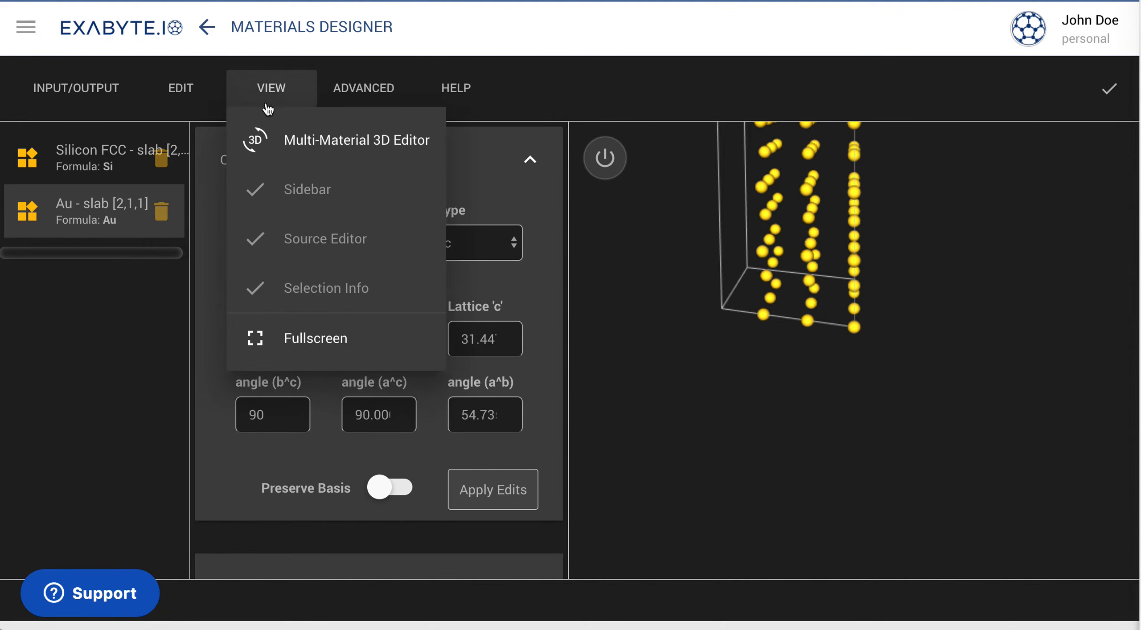
{"action": "left_click", "coordinate": [275, 137]}
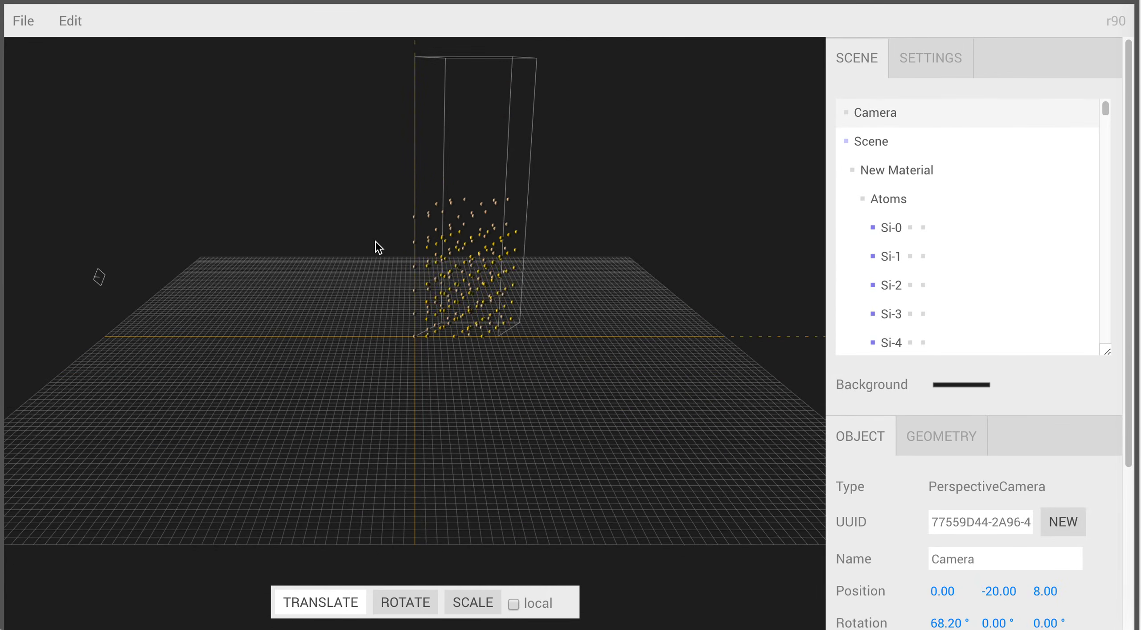
{"action": "scroll", "coordinate": [956, 231], "scroll_direction": "down", "scroll_amount": 5}
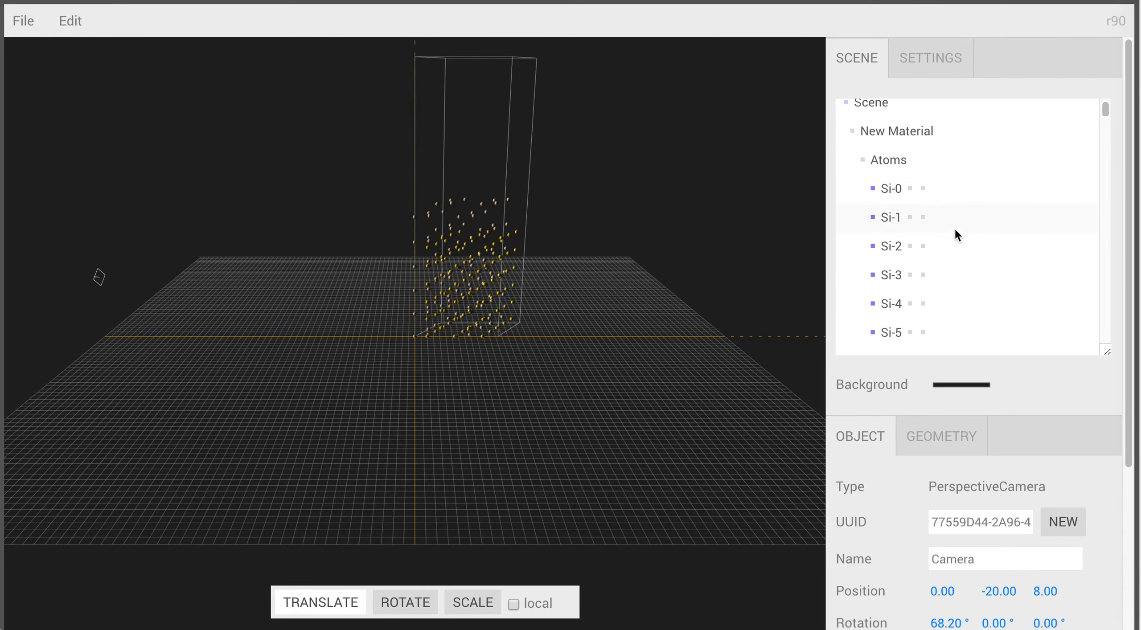
{"action": "scroll", "coordinate": [956, 230], "scroll_direction": "down", "scroll_amount": 10}
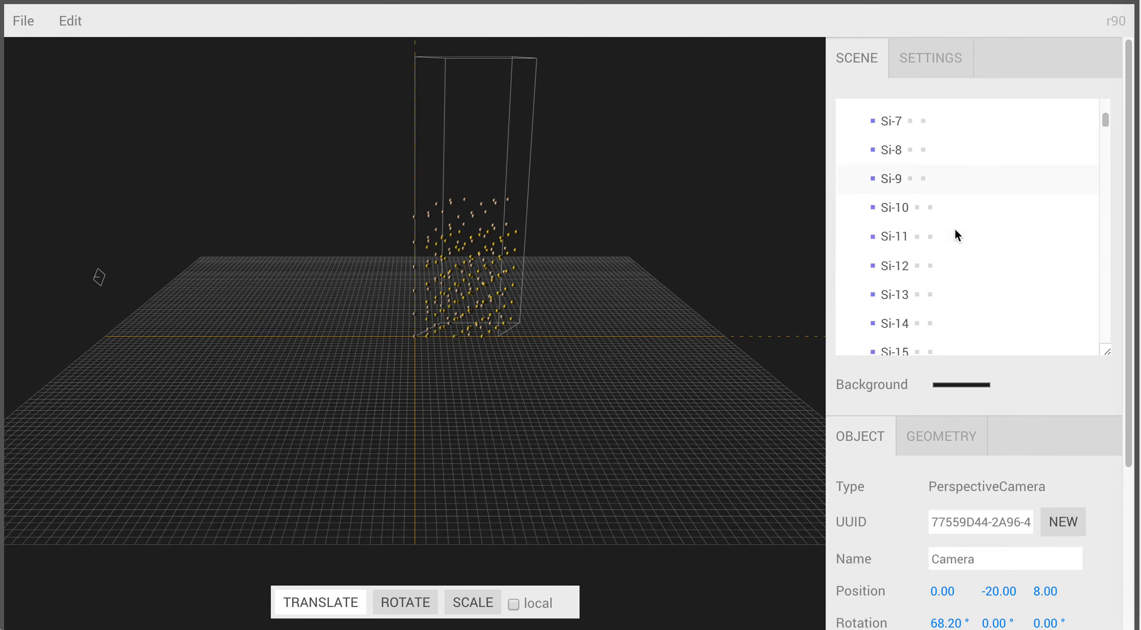
{"action": "scroll", "coordinate": [952, 230], "scroll_direction": "down", "scroll_amount": 8}
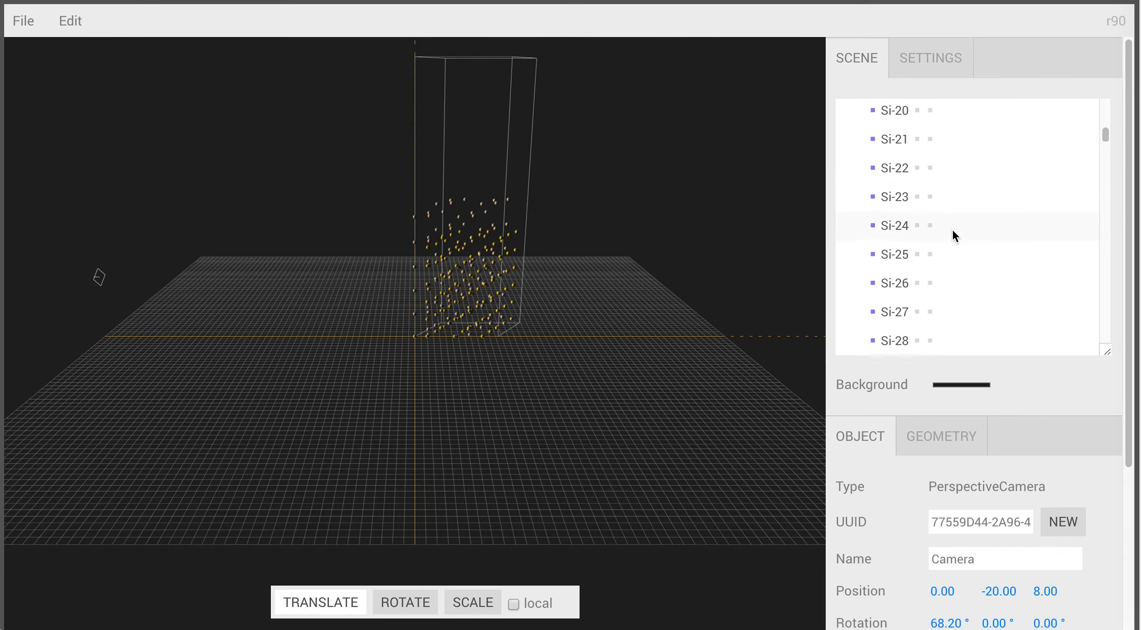
{"action": "scroll", "coordinate": [952, 230], "scroll_direction": "down", "scroll_amount": 13}
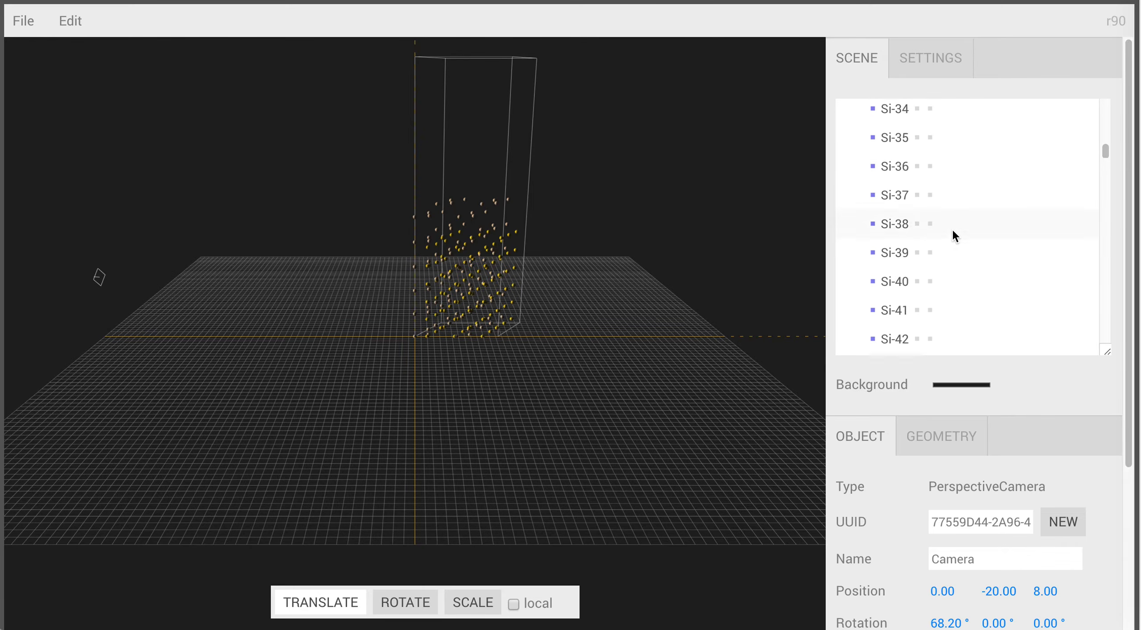
{"action": "scroll", "coordinate": [952, 229], "scroll_direction": "down", "scroll_amount": 20}
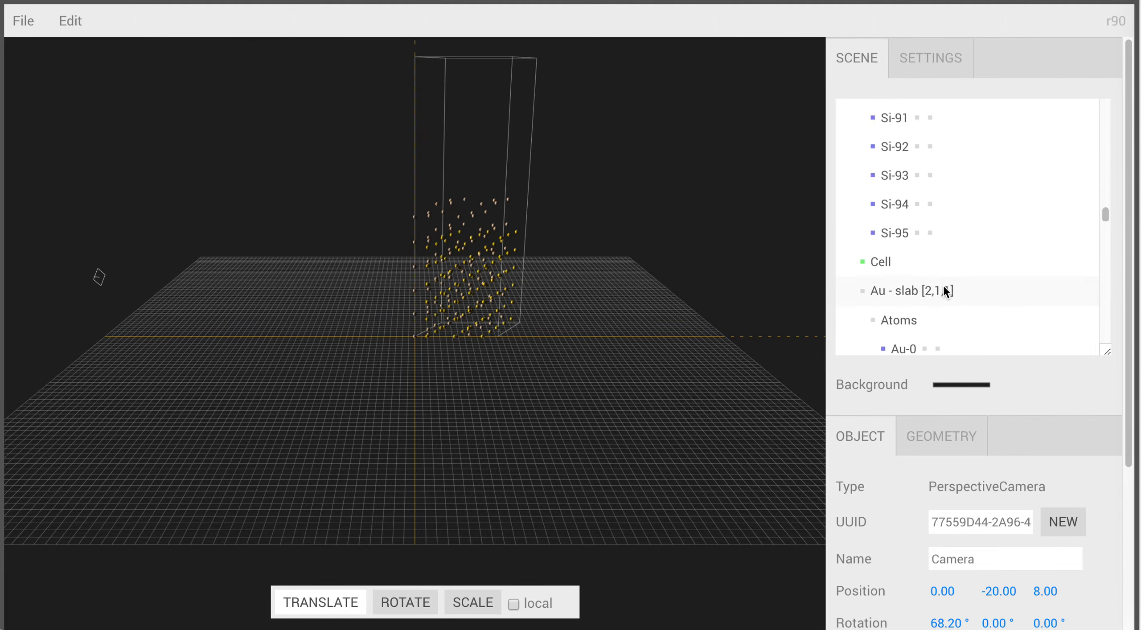
{"action": "double_click", "coordinate": [942, 292]}
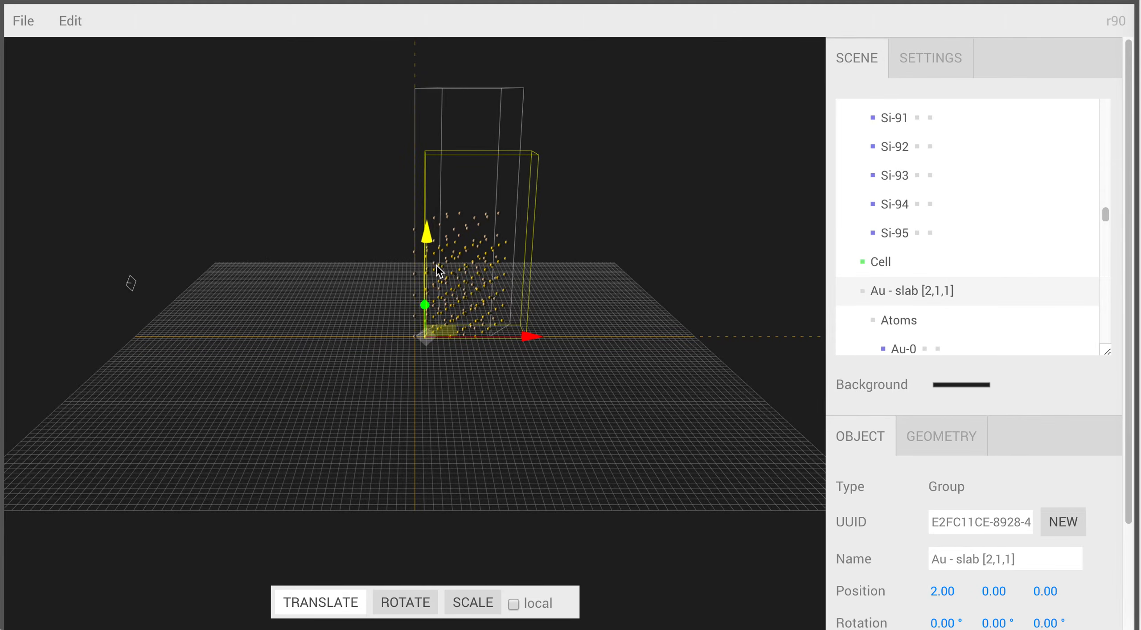
{"action": "left_click_drag", "start_coordinate": [431, 265], "coordinate": [412, 121]}
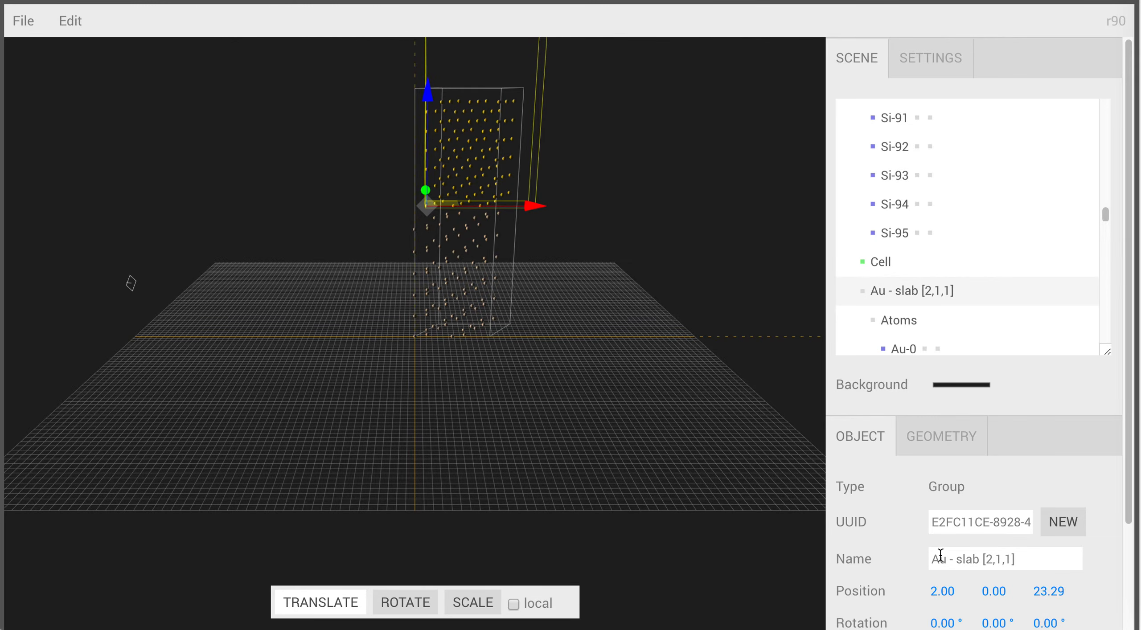
Examine the gap between the gold and silicon layers up close and check the position of upper-layer atom Si-90.
{"action": "scroll", "coordinate": [485, 228], "scroll_direction": "up", "scroll_amount": 10}
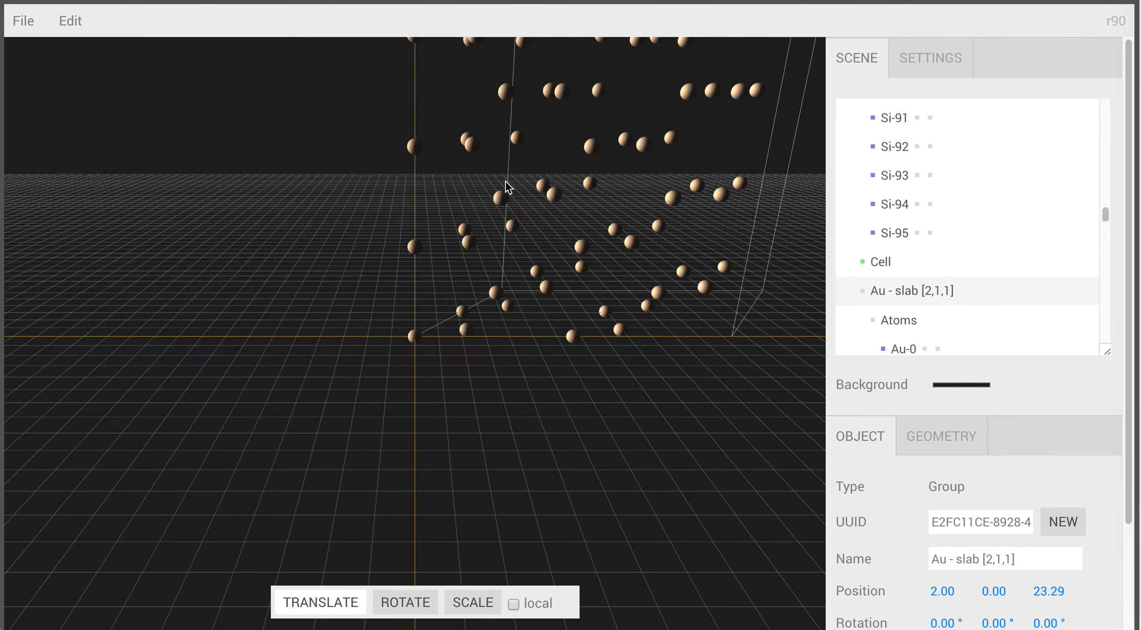
{"action": "left_click_drag", "start_coordinate": [530, 172], "coordinate": [465, 490]}
{"action": "left_click_drag", "start_coordinate": [612, 182], "coordinate": [599, 227]}
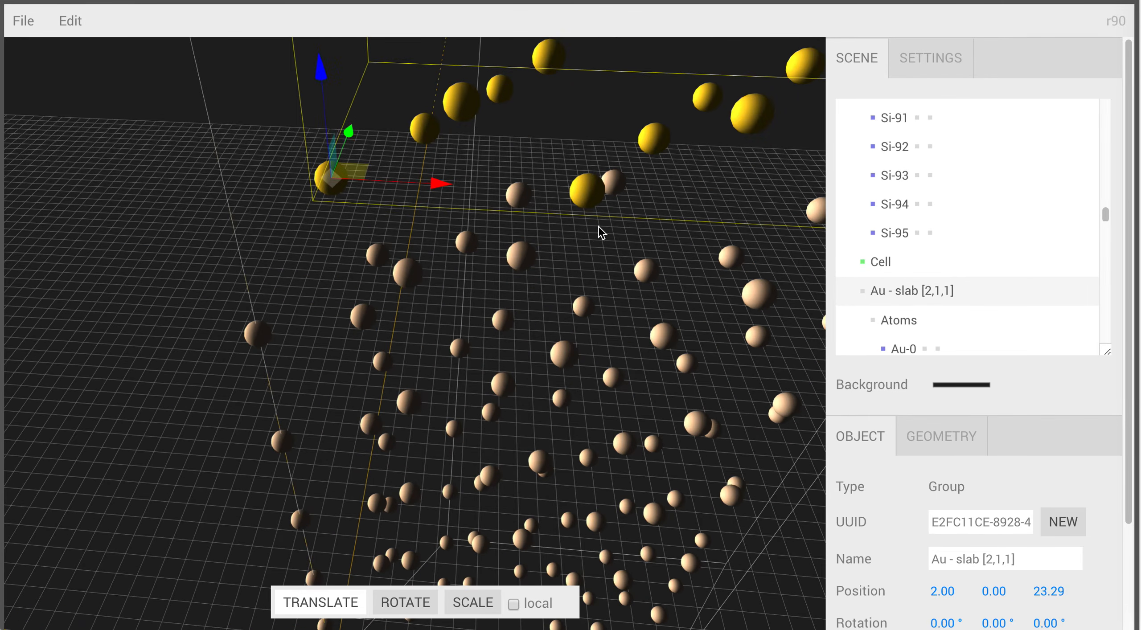
{"action": "left_click", "coordinate": [518, 266]}
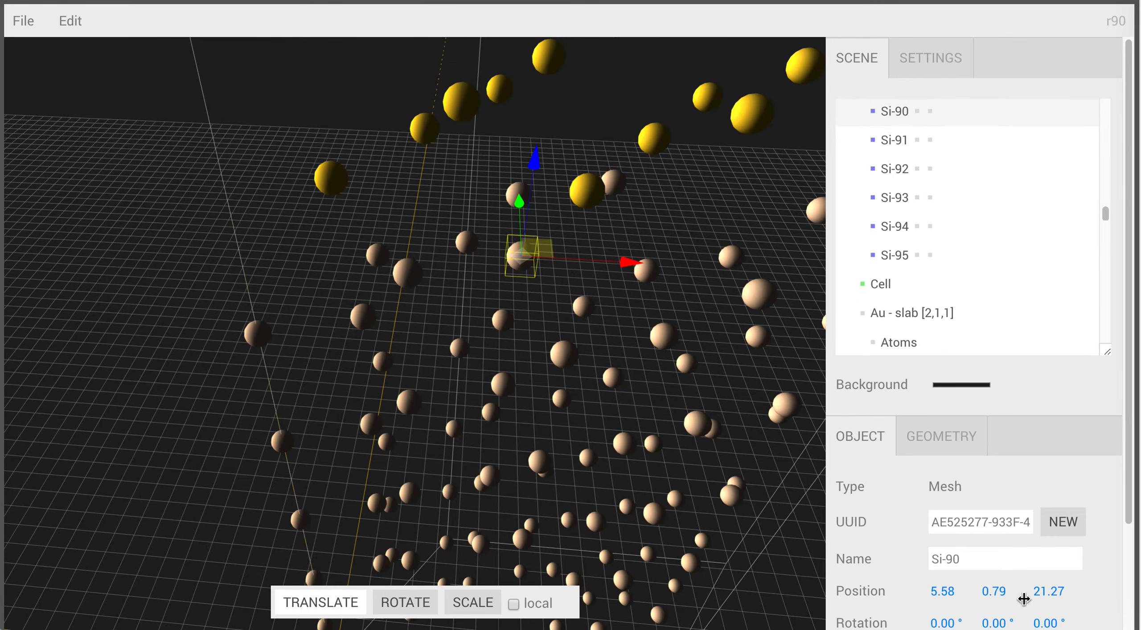
{"action": "scroll", "coordinate": [659, 422], "scroll_direction": "down", "scroll_amount": 10}
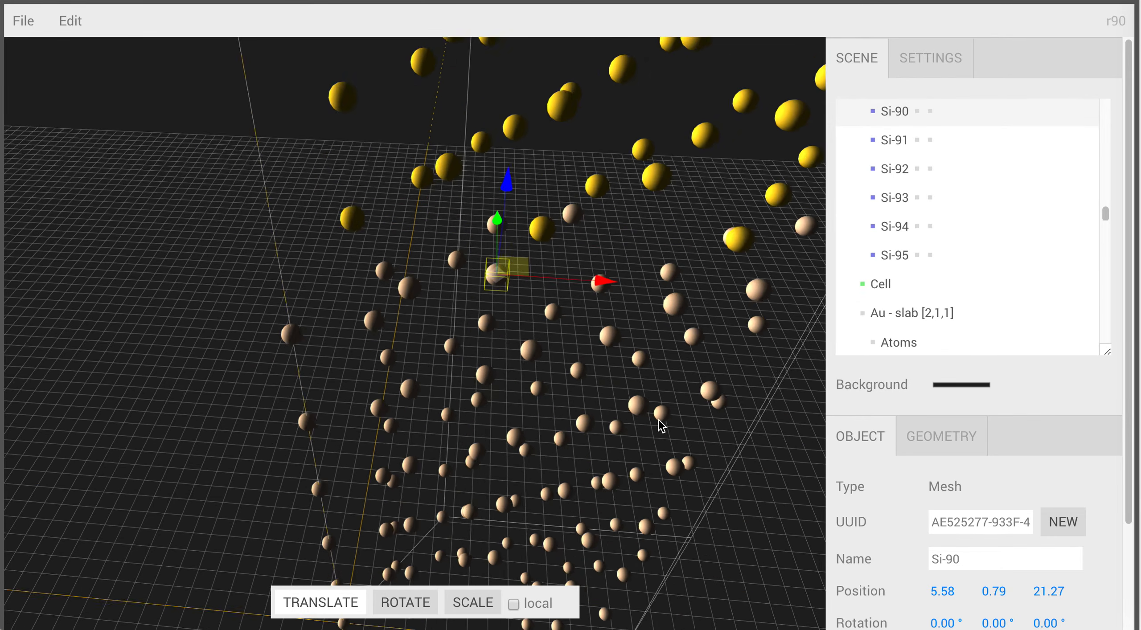
{"action": "scroll", "coordinate": [659, 420], "scroll_direction": "down", "scroll_amount": 5}
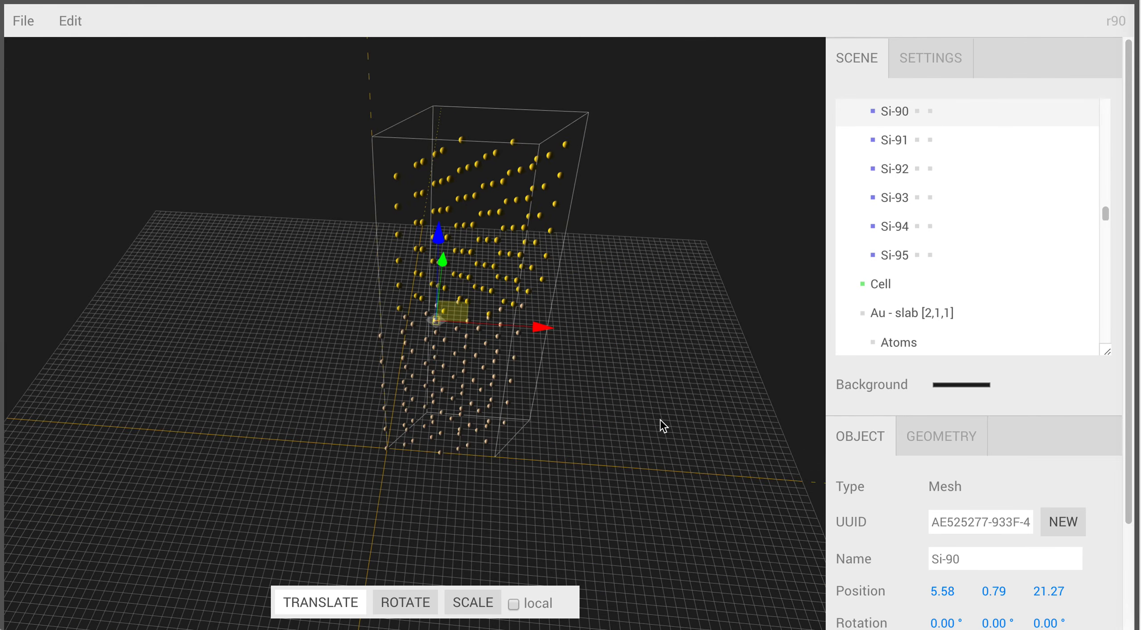
Shift the Au - slab [2,1,1] group along x to a position of about 2.07, and exit the 3D editor.
{"action": "left_click_drag", "start_coordinate": [244, 295], "coordinate": [323, 339]}
{"action": "left_click_drag", "start_coordinate": [244, 265], "coordinate": [278, 283]}
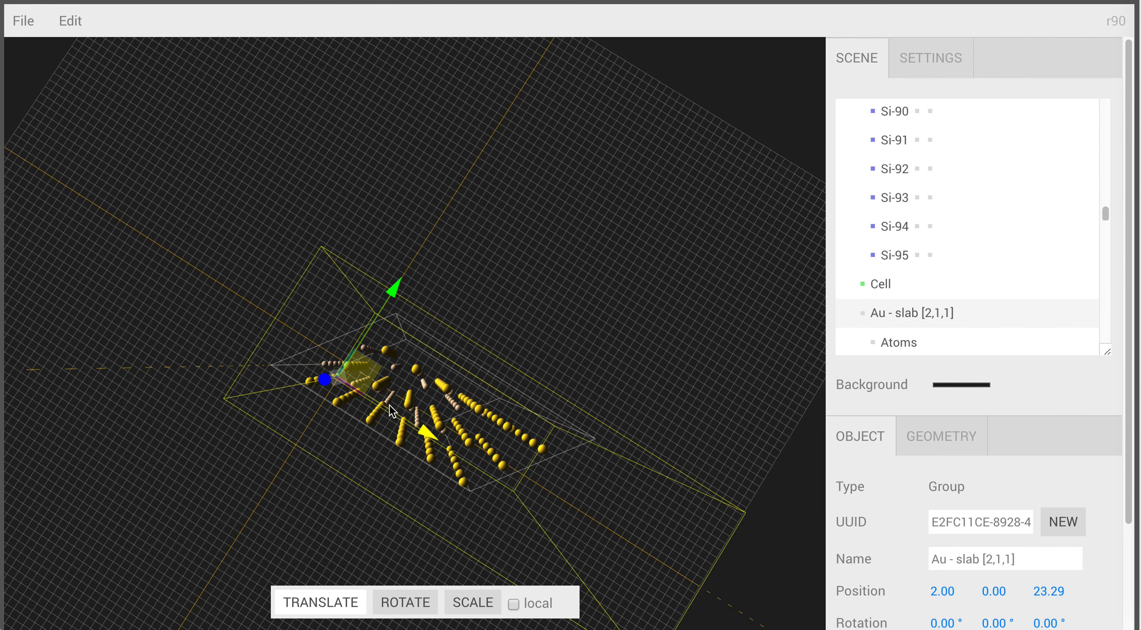
{"action": "left_click_drag", "start_coordinate": [424, 429], "coordinate": [424, 427]}
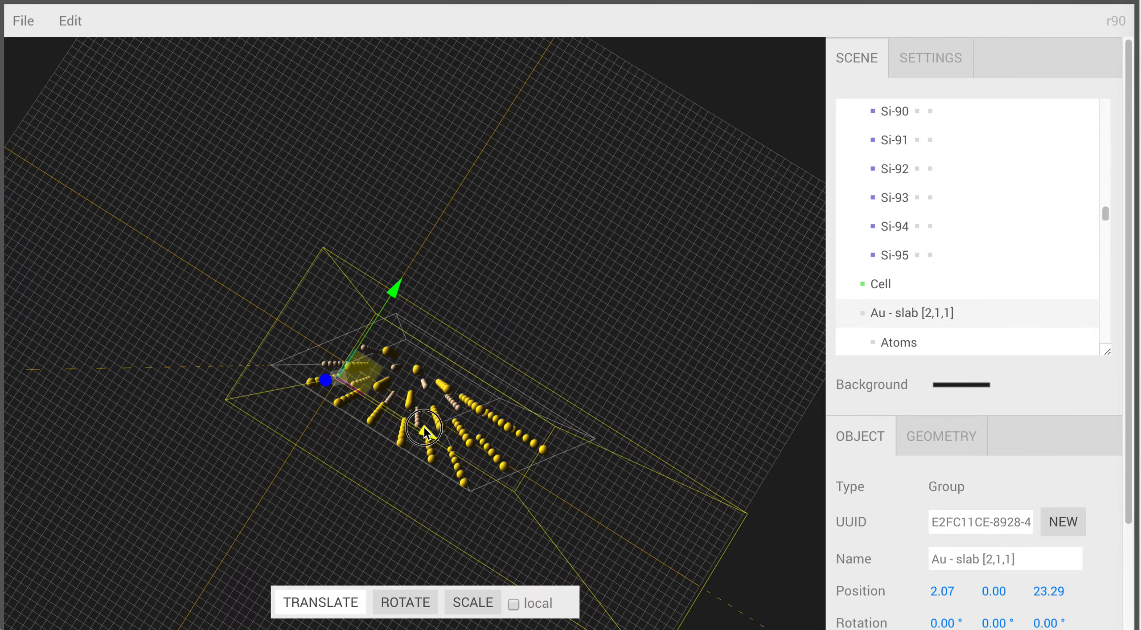
{"action": "mouse_move", "coordinate": [17, 18]}
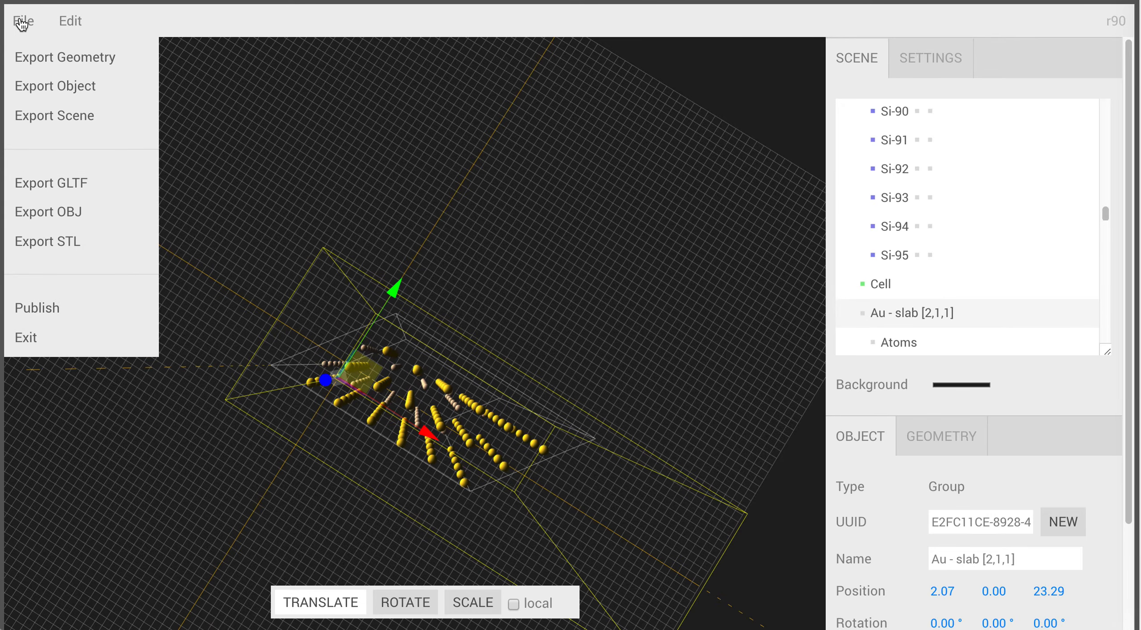
{"action": "left_click", "coordinate": [40, 335]}
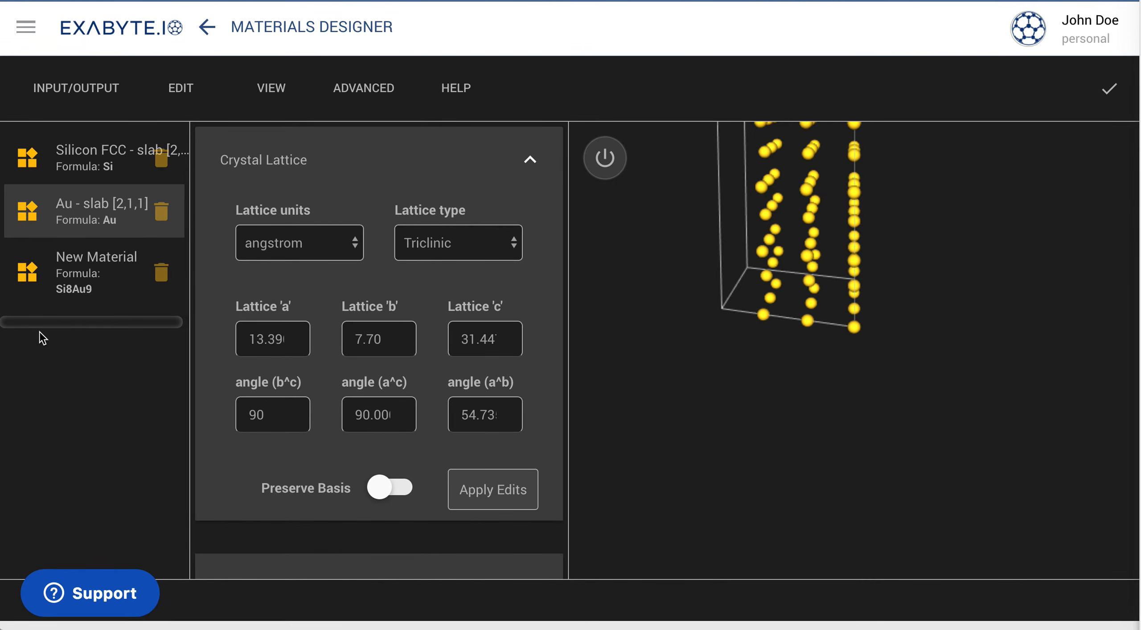
Open the New Material (Si8Au9) and enable interactive 3D rotation and zoom in its structure viewer.
{"action": "left_click", "coordinate": [67, 288]}
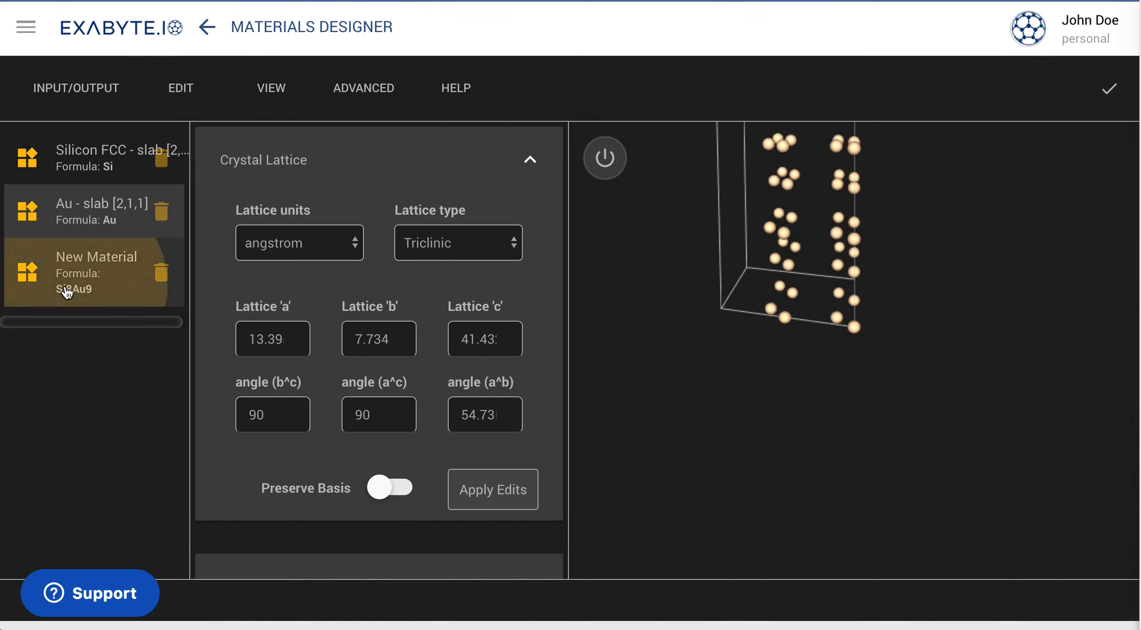
{"action": "mouse_move", "coordinate": [605, 154]}
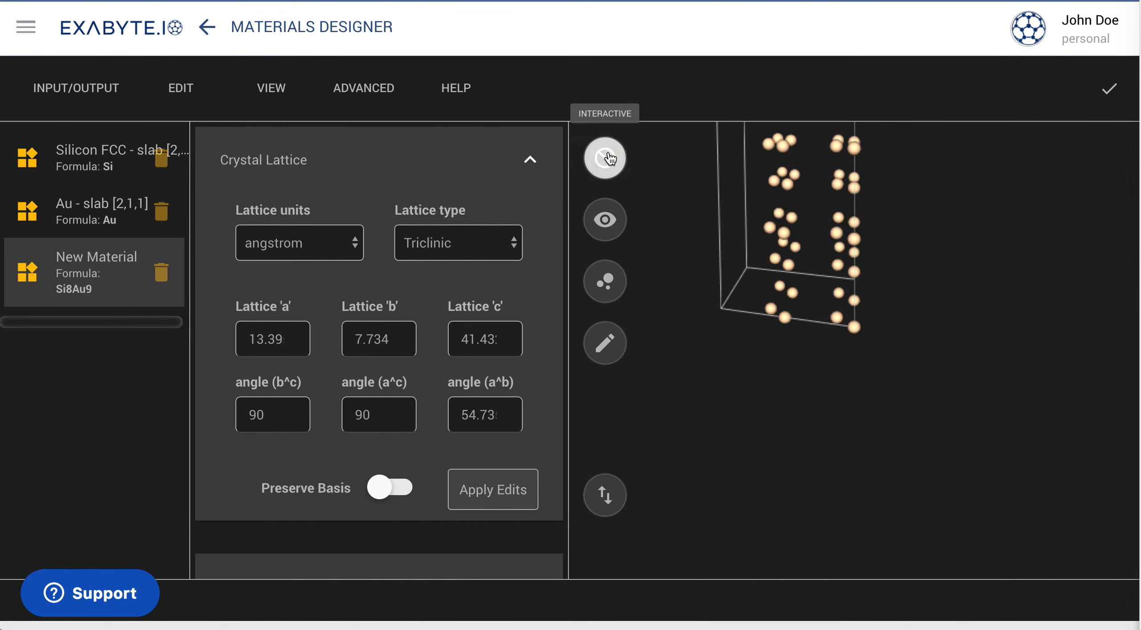
{"action": "left_click", "coordinate": [606, 215]}
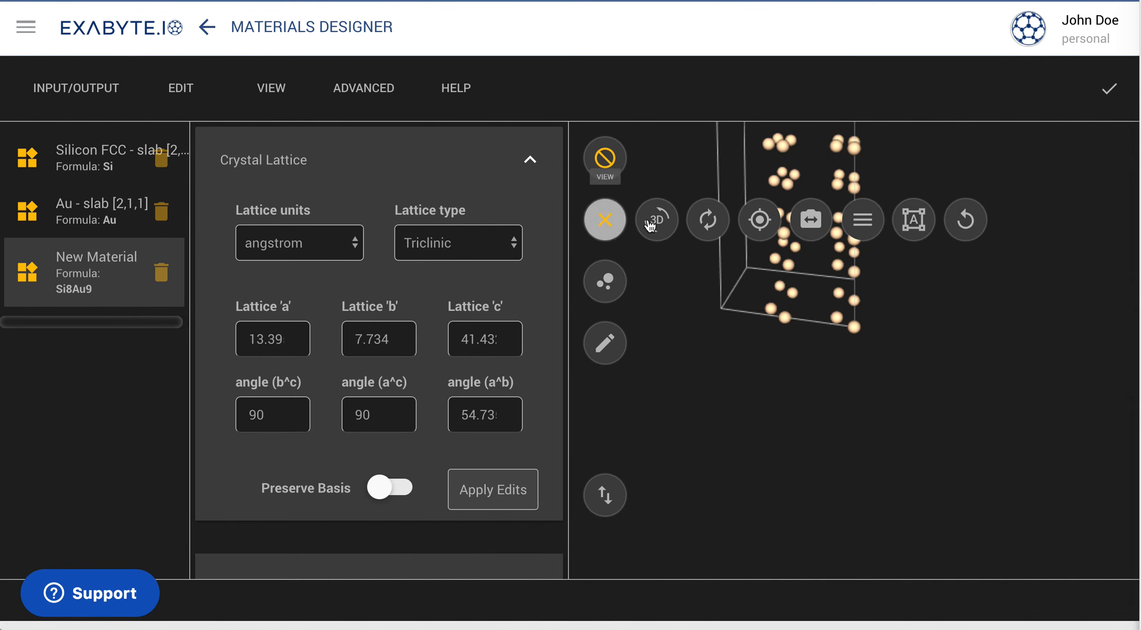
{"action": "left_click", "coordinate": [661, 225]}
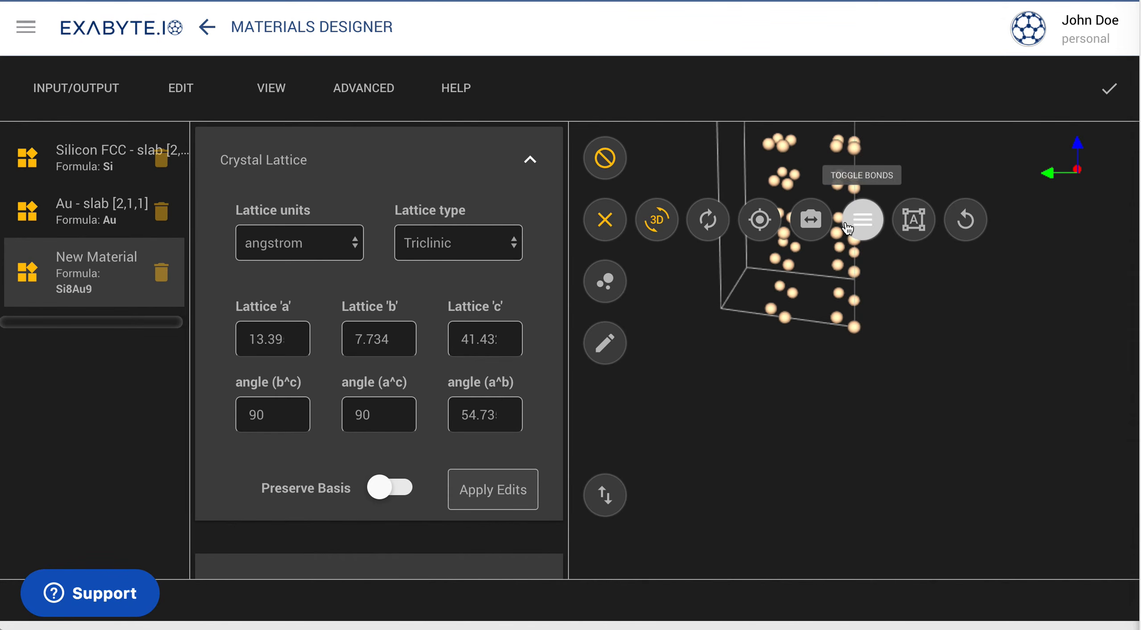
{"action": "left_click_drag", "start_coordinate": [759, 321], "coordinate": [820, 478]}
{"action": "scroll", "coordinate": [847, 422], "scroll_direction": "down", "scroll_amount": 3}
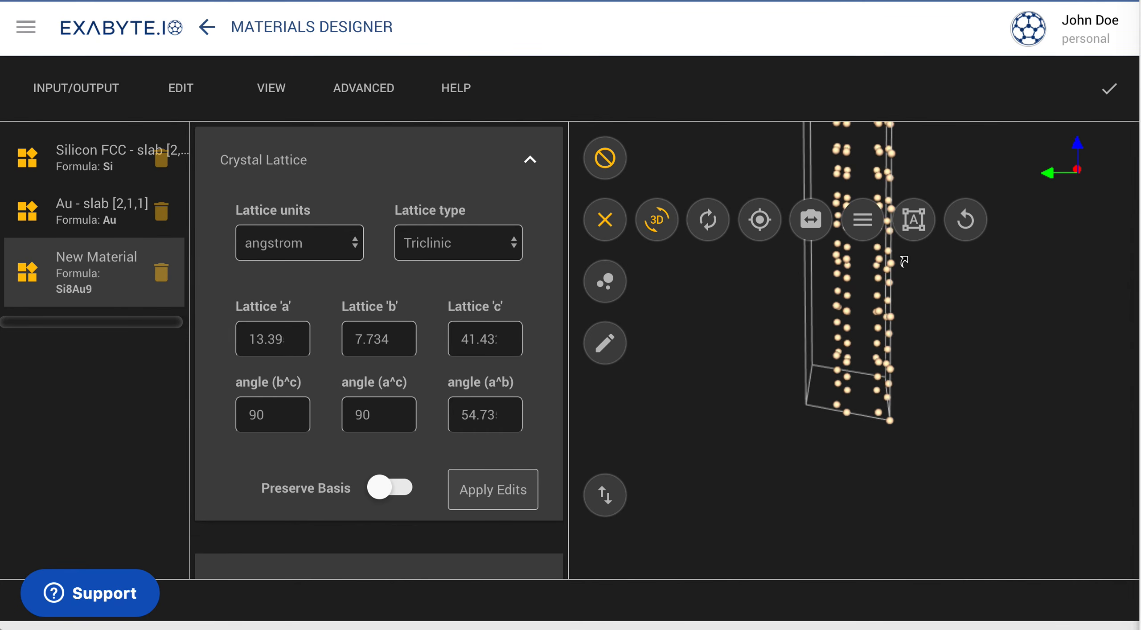
Show the bonds between atoms and inspect the boundary between the silicon and gold layers up close from the side.
{"action": "left_click", "coordinate": [866, 229]}
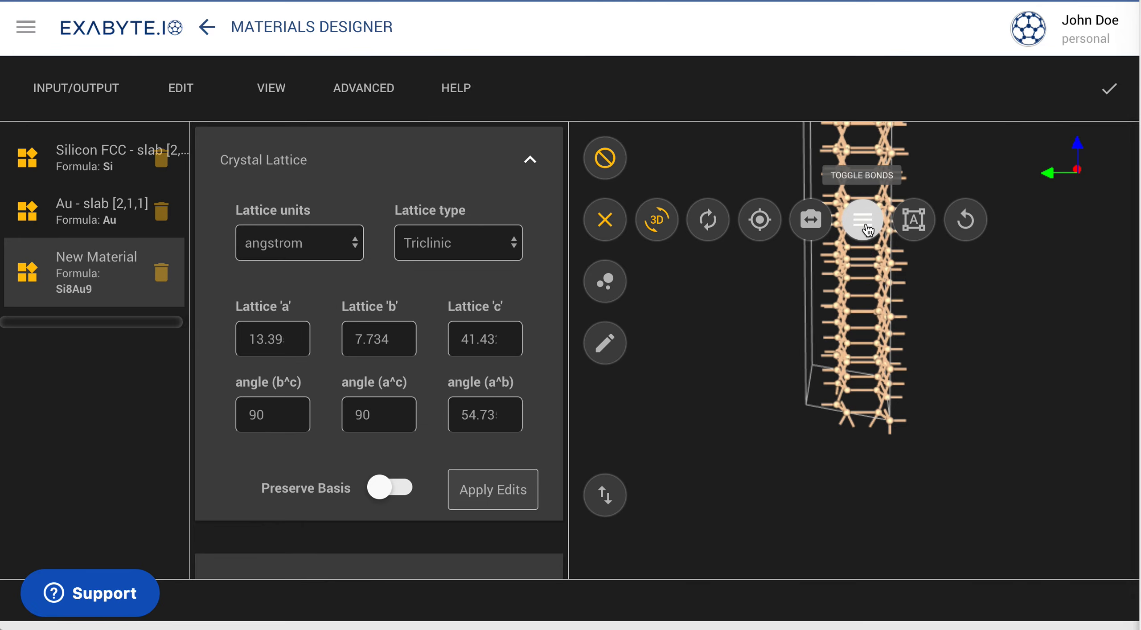
{"action": "left_click", "coordinate": [614, 229]}
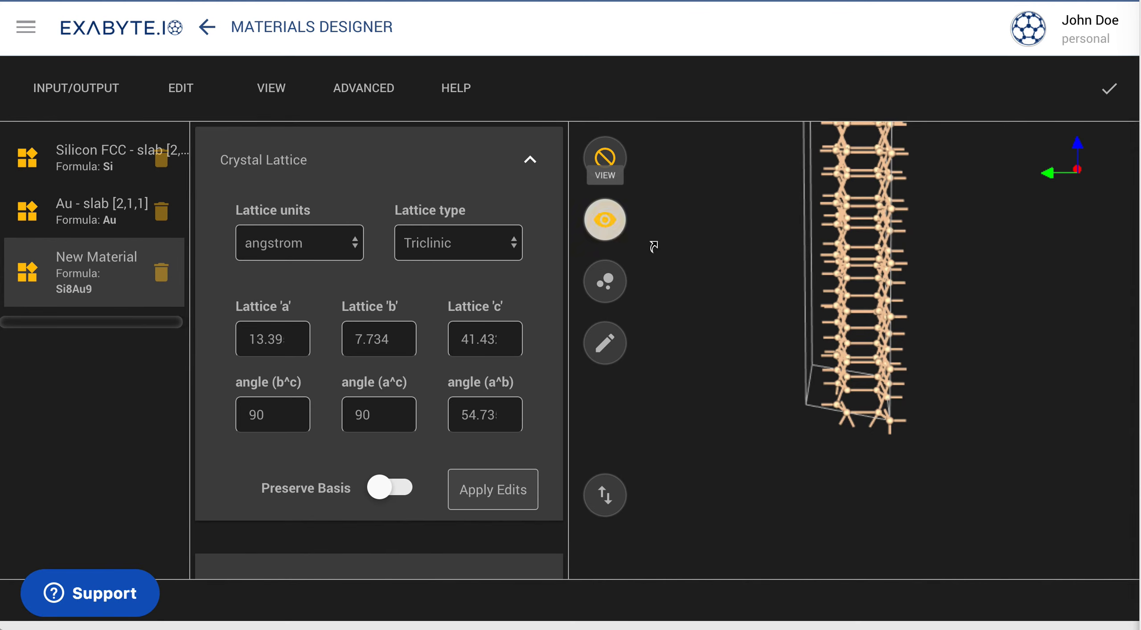
{"action": "left_click_drag", "start_coordinate": [798, 255], "coordinate": [710, 303]}
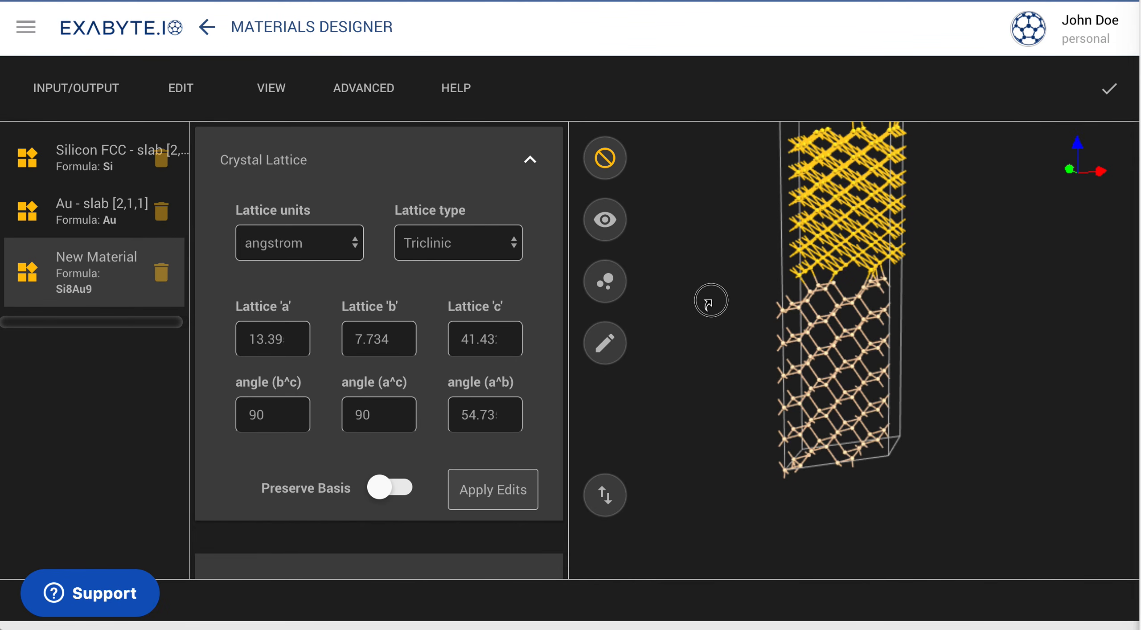
{"action": "right_click_drag", "start_coordinate": [969, 227], "coordinate": [964, 269]}
{"action": "scroll", "coordinate": [854, 298], "scroll_direction": "up", "scroll_amount": 10}
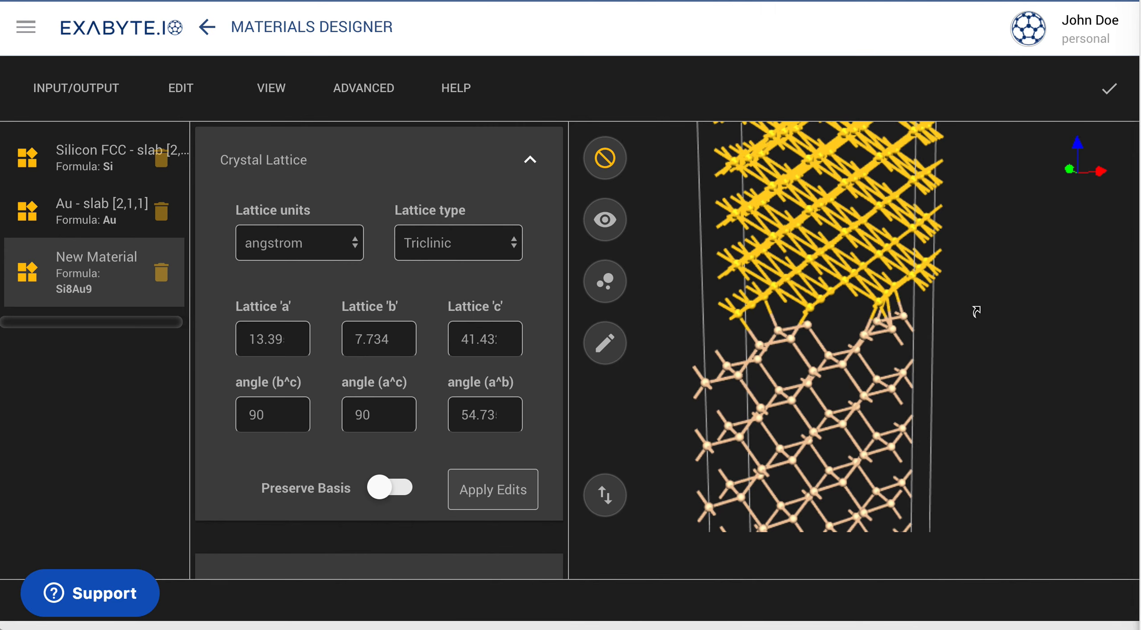
Rename the New Material as "Interface Si-Au" and save all the materials in the designer.
{"action": "double_click", "coordinate": [105, 252]}
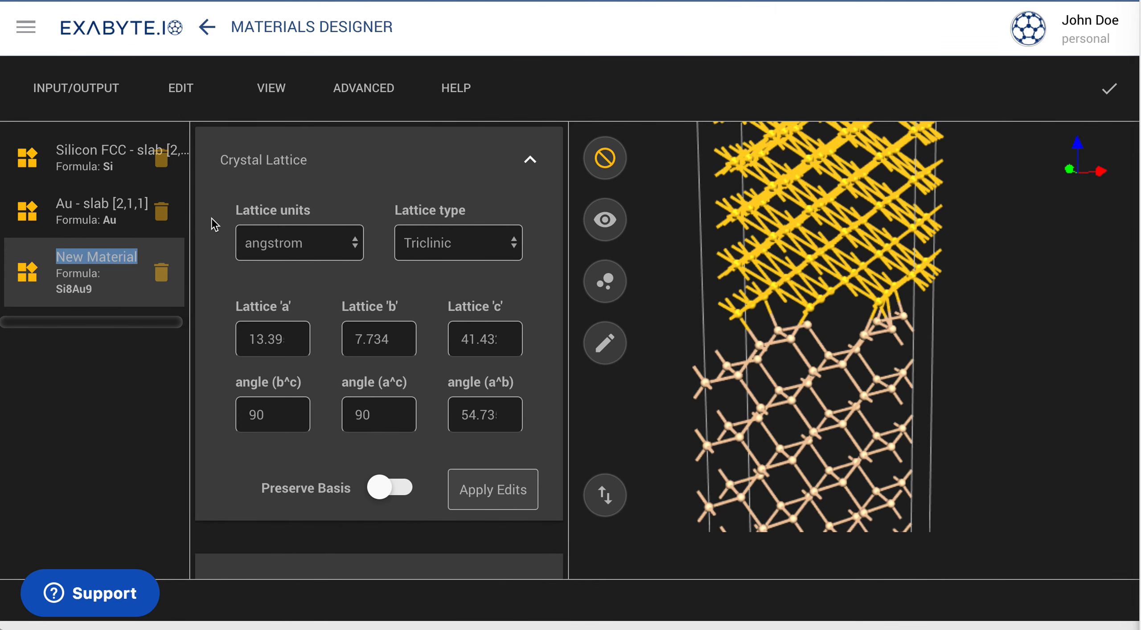
{"action": "type", "text": "Interface Si-Au"}
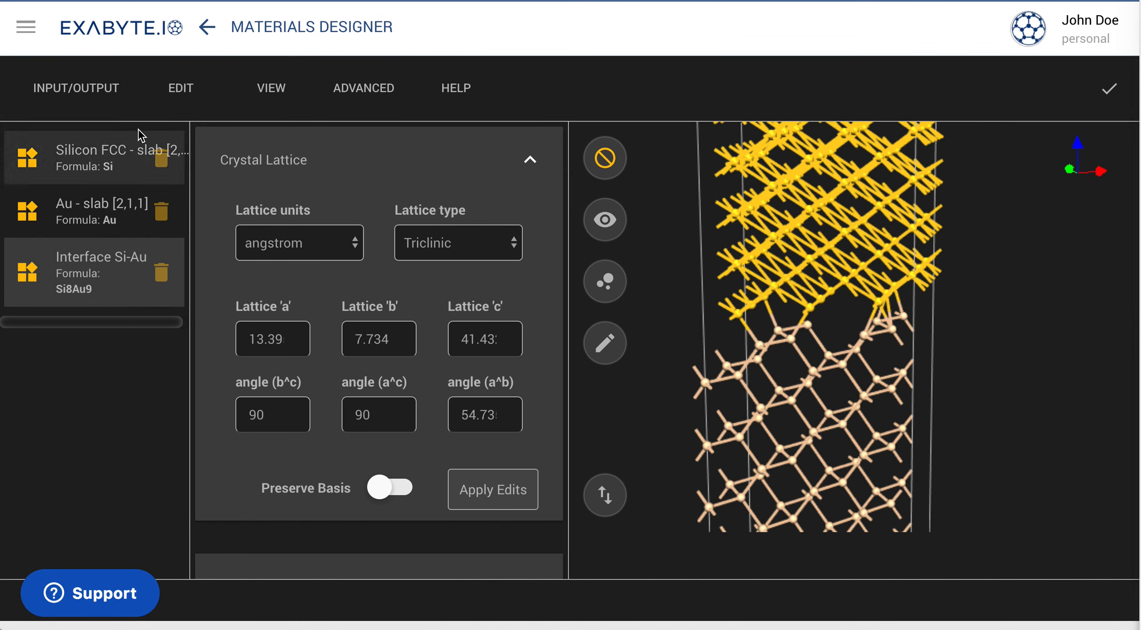
{"action": "left_click", "coordinate": [117, 105]}
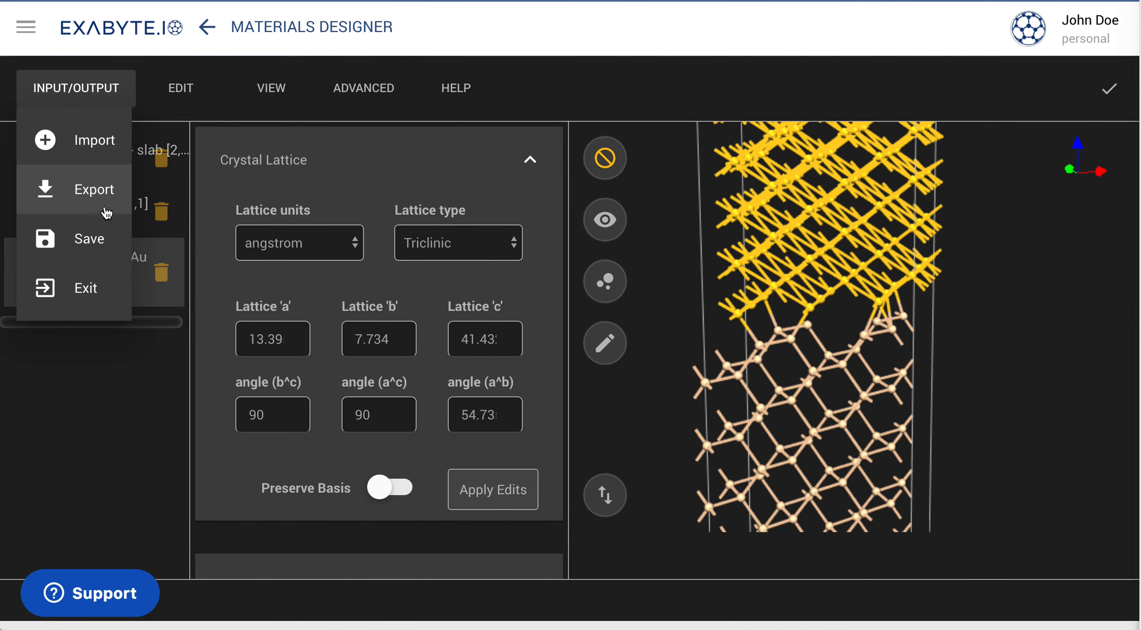
{"action": "left_click", "coordinate": [105, 234]}
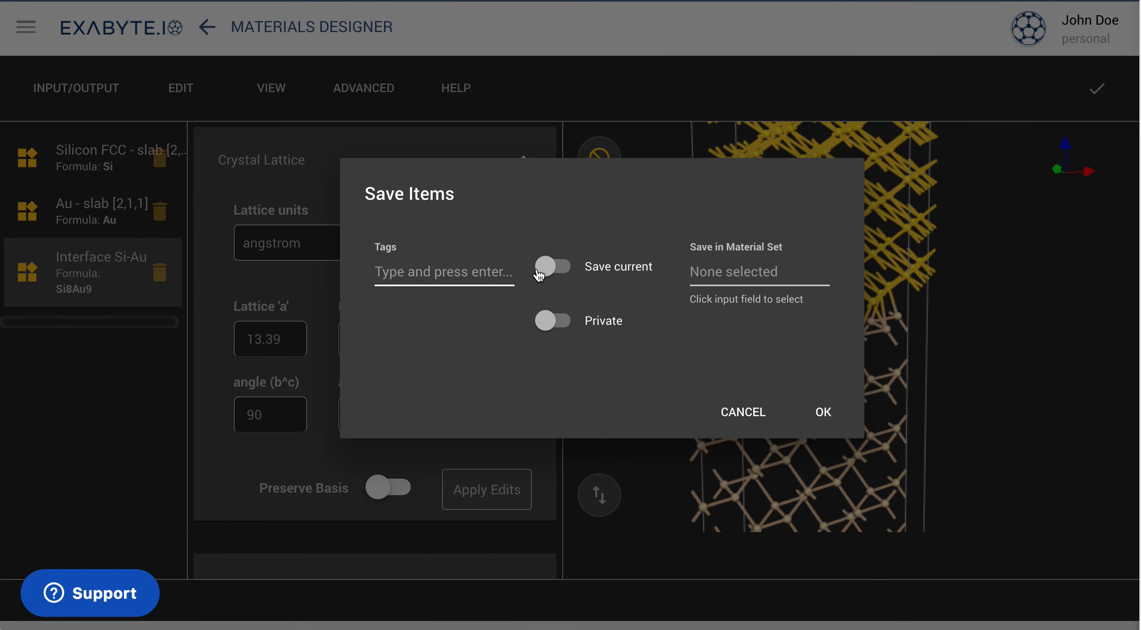
{"action": "left_click", "coordinate": [562, 275]}
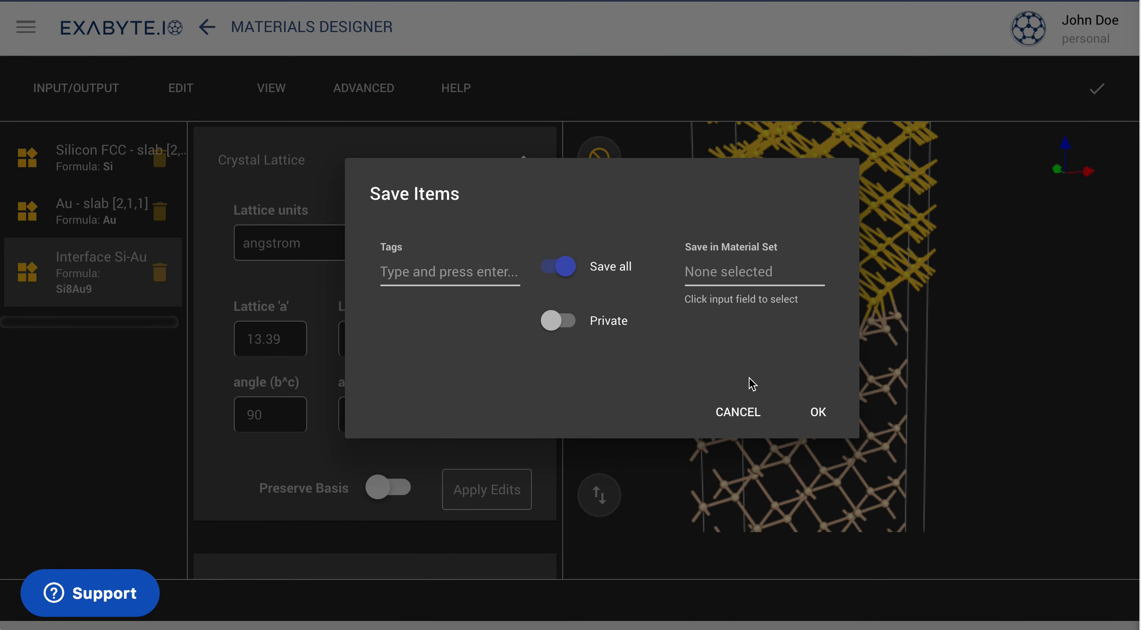
{"action": "left_click", "coordinate": [791, 417]}
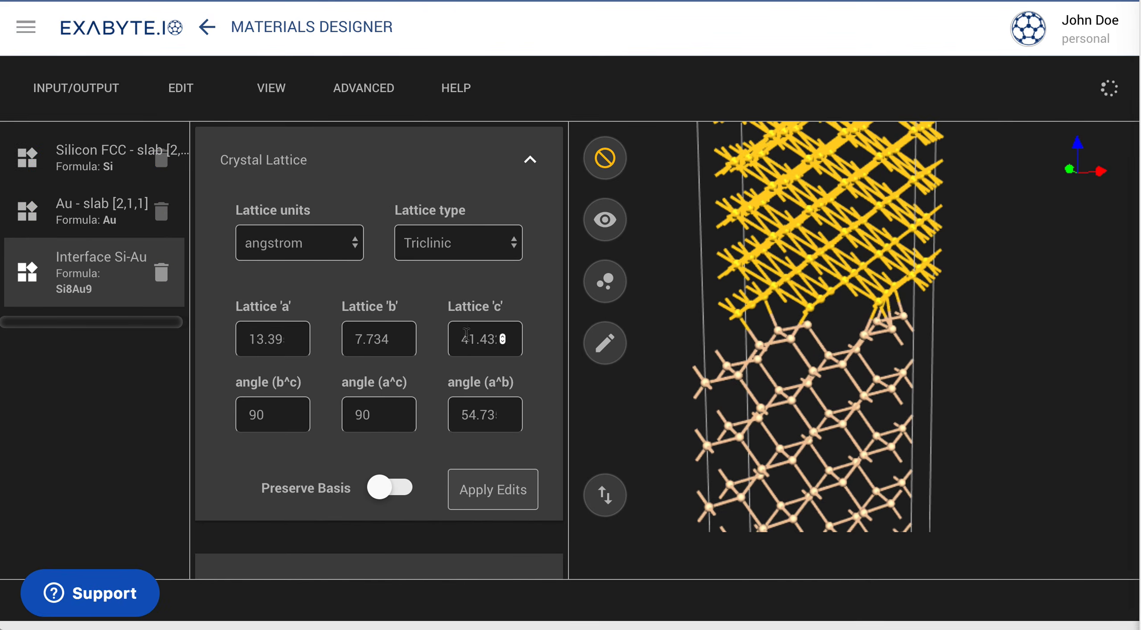
Exit the Materials Designer and look for the saved interface and slab entries in the account's materials list.
{"action": "left_click", "coordinate": [83, 91]}
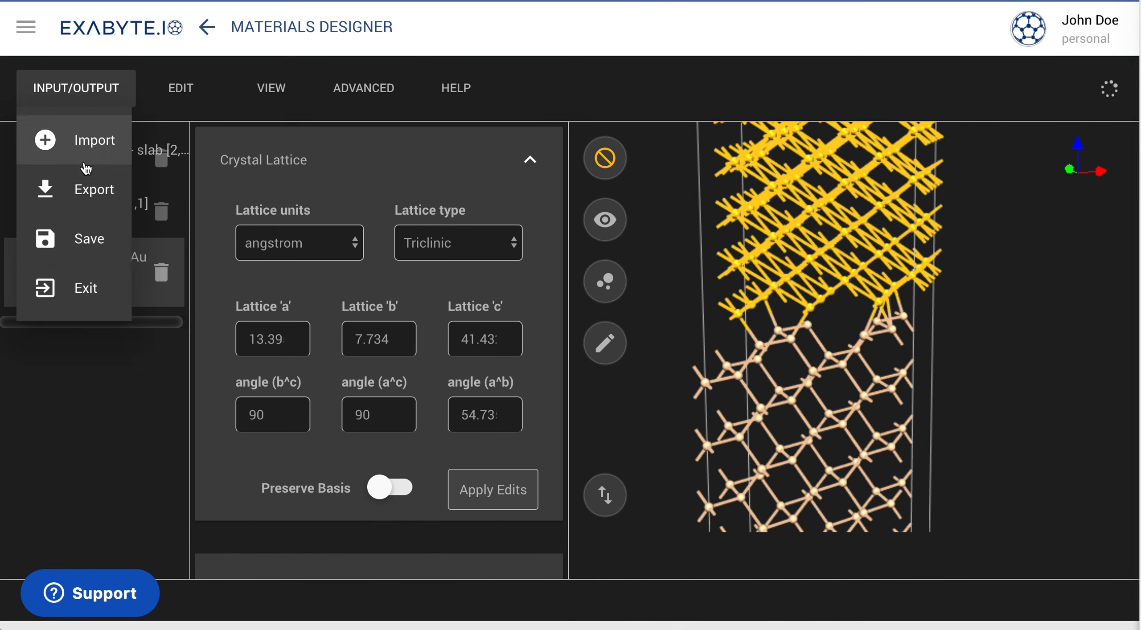
{"action": "left_click", "coordinate": [109, 283]}
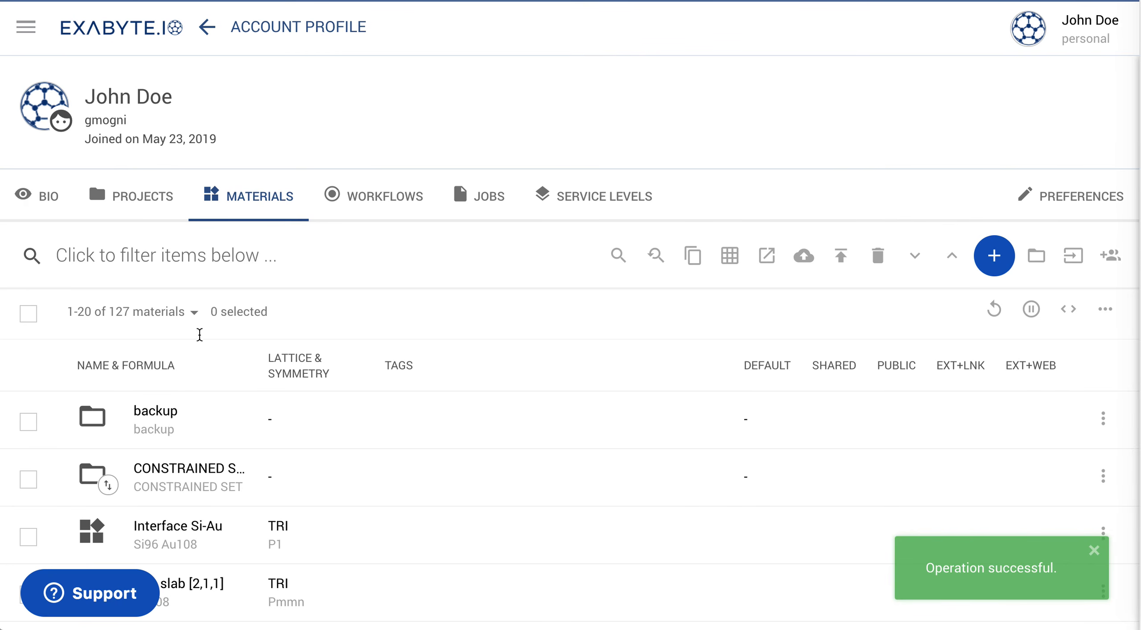
{"action": "scroll", "coordinate": [199, 337], "scroll_direction": "down", "scroll_amount": 3}
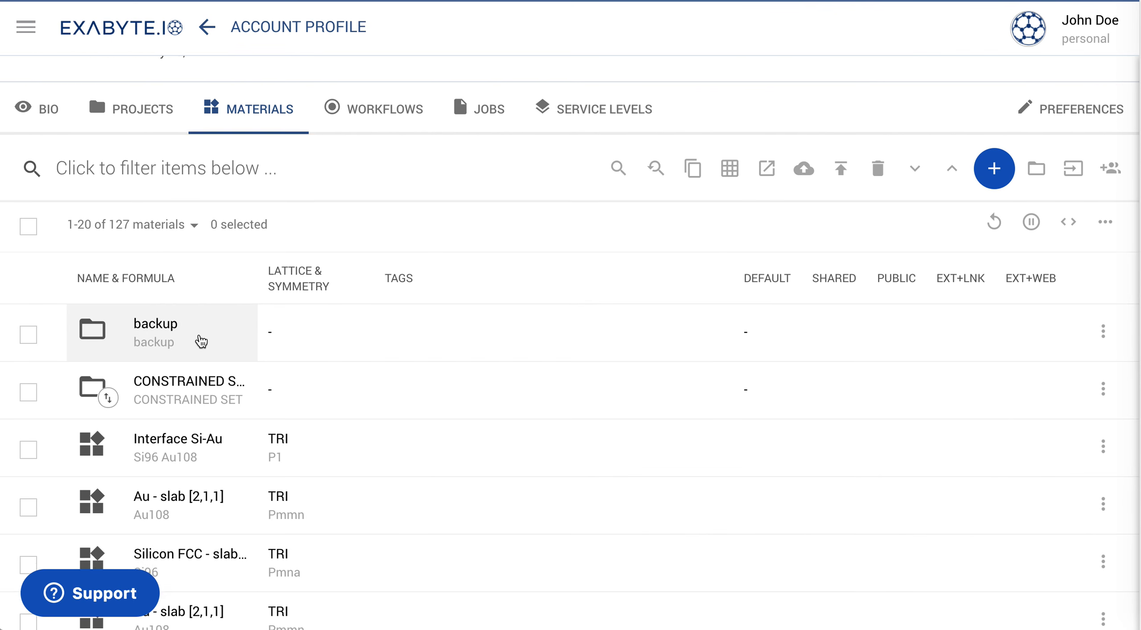